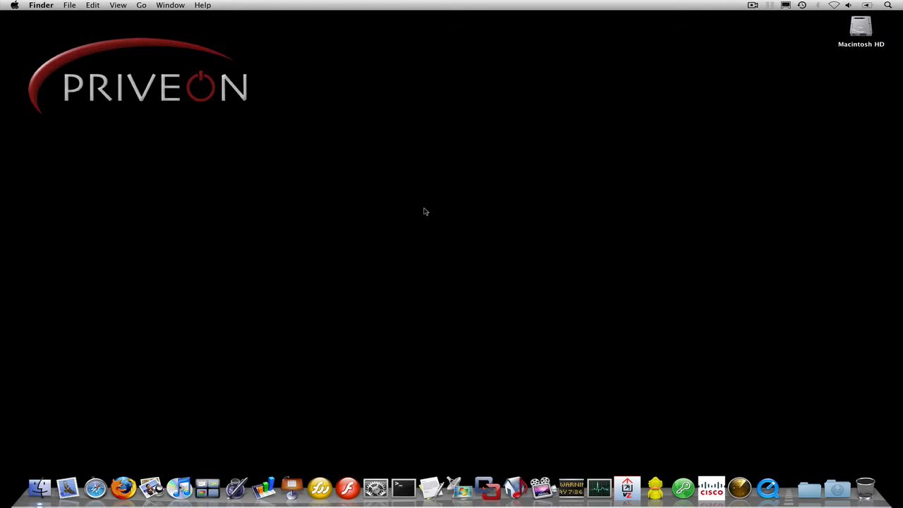
Launch Terminal, add a second window via Shell > New Window, and arrange both windows.
{"action": "left_click", "coordinate": [403, 487]}
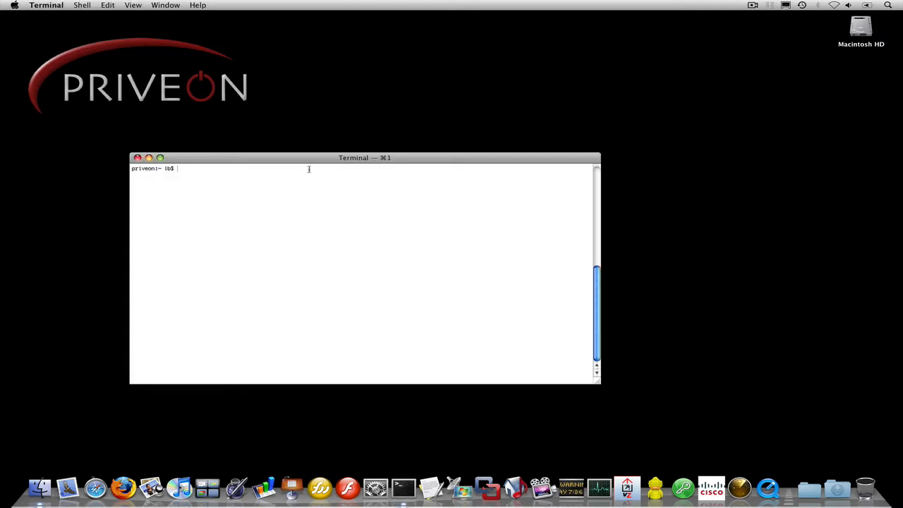
{"action": "left_click_drag", "start_coordinate": [306, 160], "coordinate": [261, 126]}
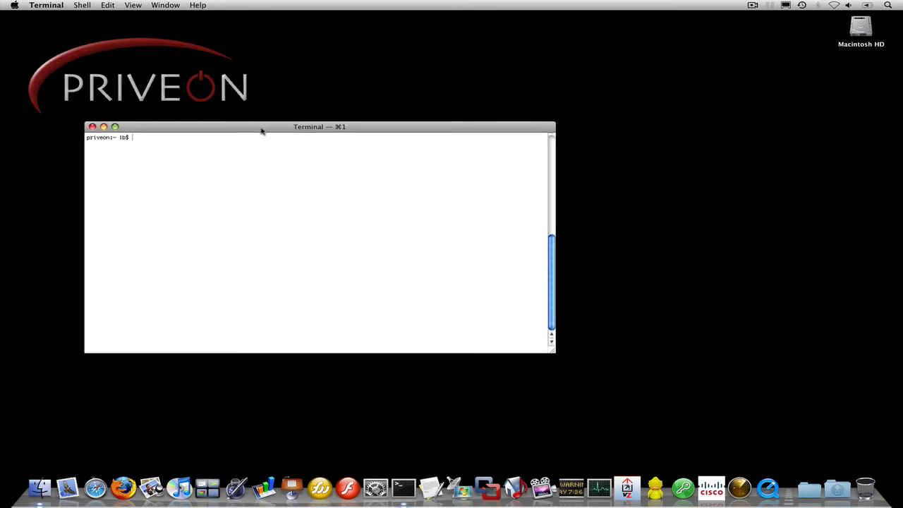
{"action": "left_click", "coordinate": [82, 5]}
{"action": "left_click", "coordinate": [89, 26]}
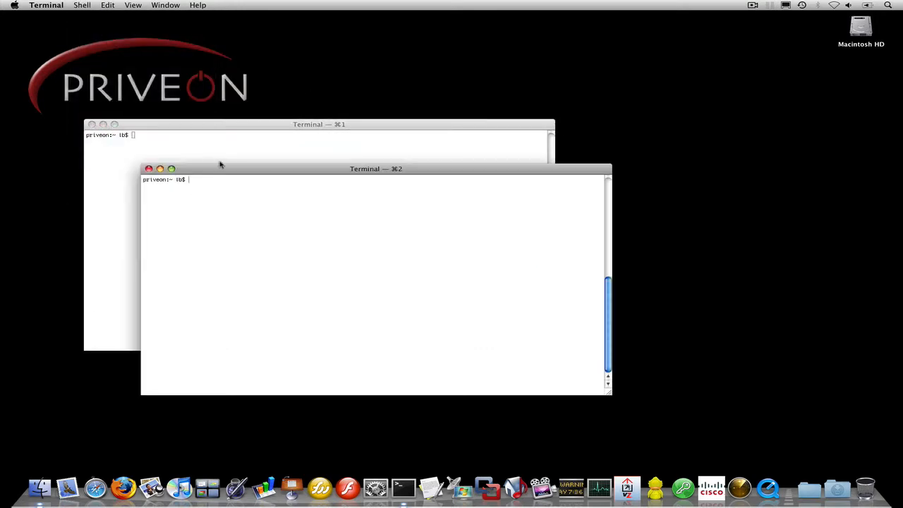
{"action": "left_click_drag", "start_coordinate": [224, 174], "coordinate": [214, 163]}
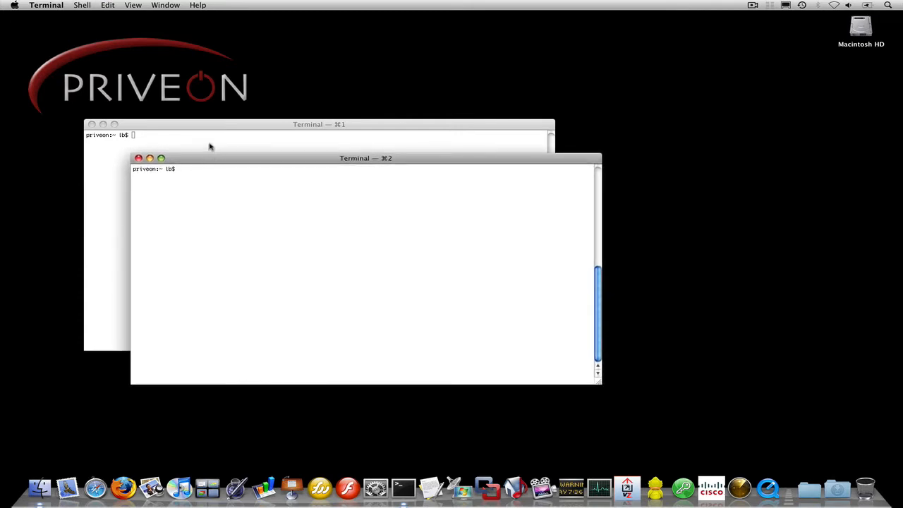
{"action": "left_click", "coordinate": [209, 144]}
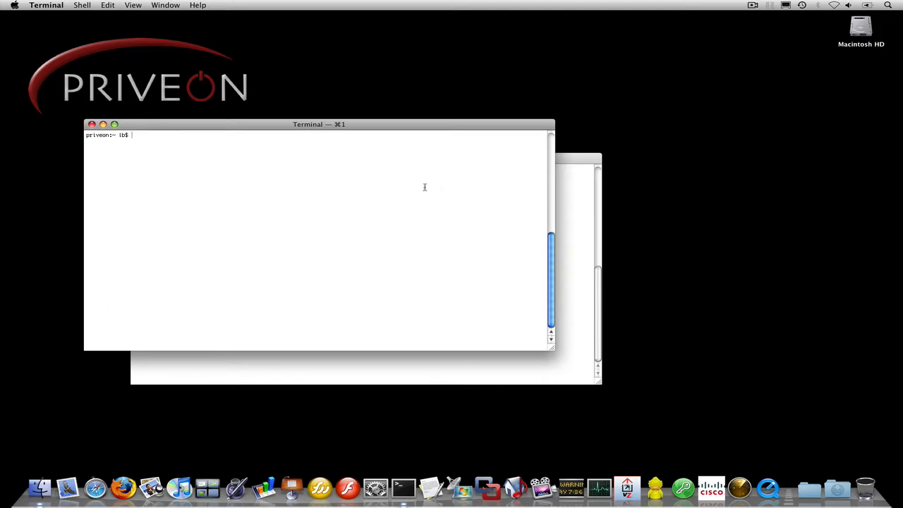
{"action": "type", "text": "ssh 10"}
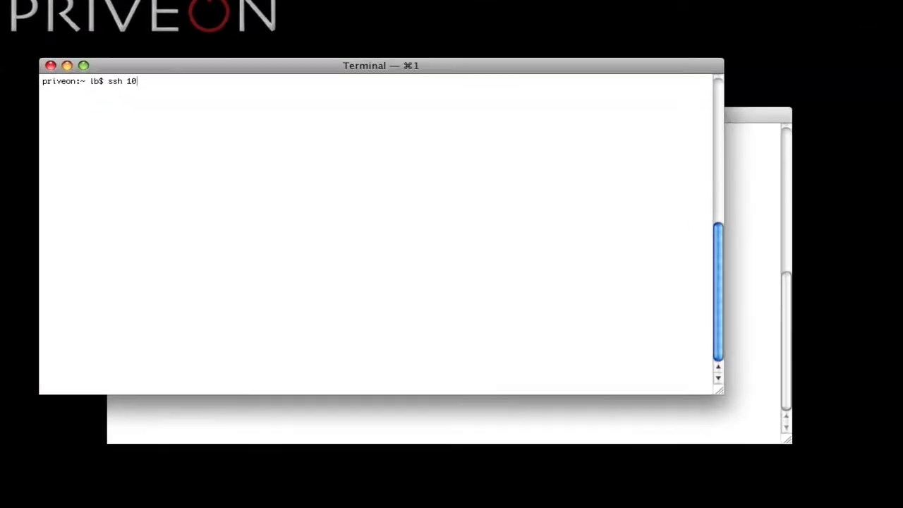
{"action": "type", "text": ".1.1.1"}
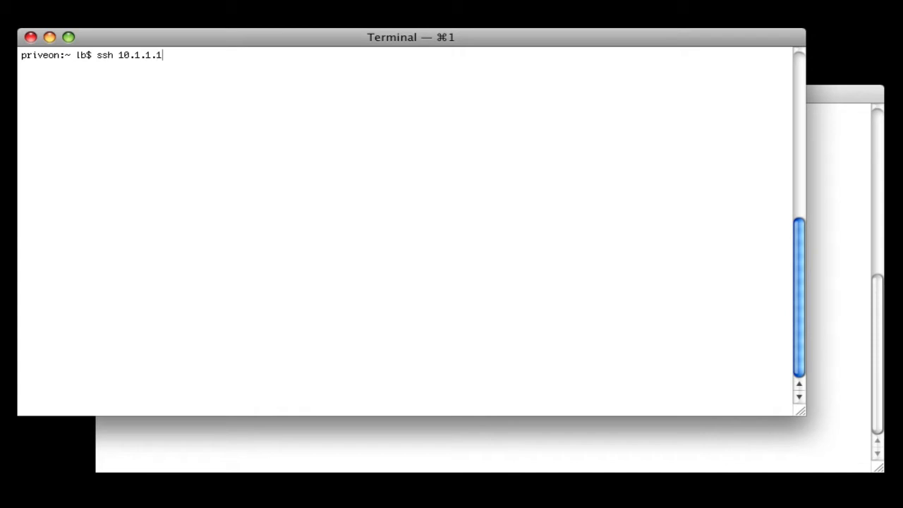
{"action": "type", "text": " -l priv"}
{"action": "type", "text": "eon"}
SSH to the ASA at 10.1.1.1, log in, and enter enable mode to reach the asa5500# prompt.
{"action": "key", "text": "Return"}
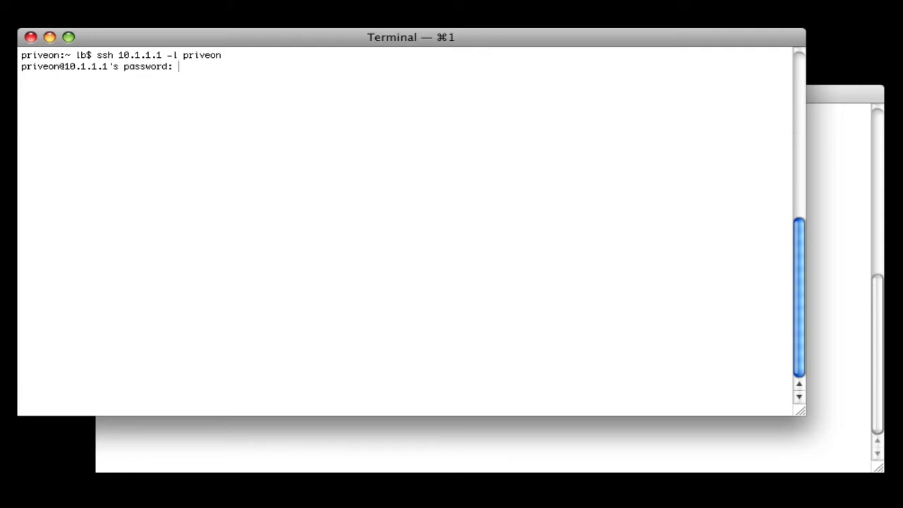
{"action": "key", "text": "Return"}
{"action": "type", "text": "en"}
{"action": "key", "text": "Return"}
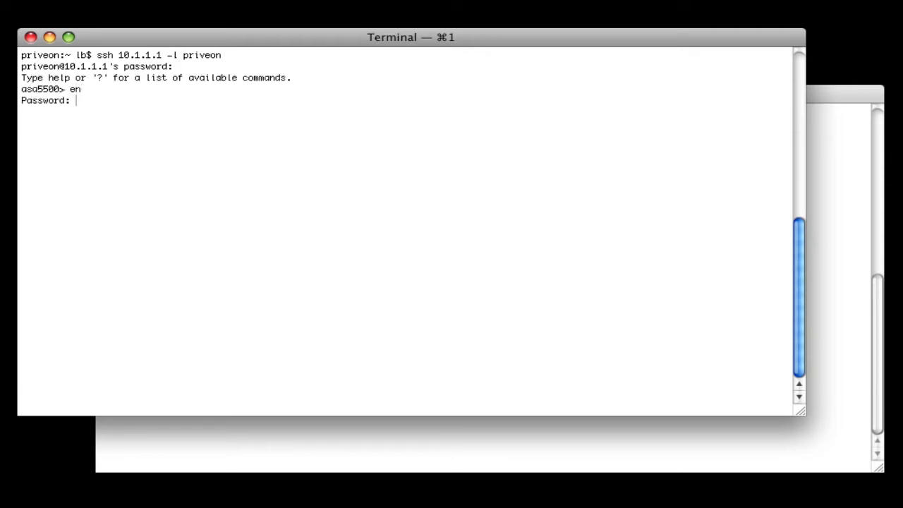
{"action": "type", "text": "******"}
{"action": "key", "text": "Return"}
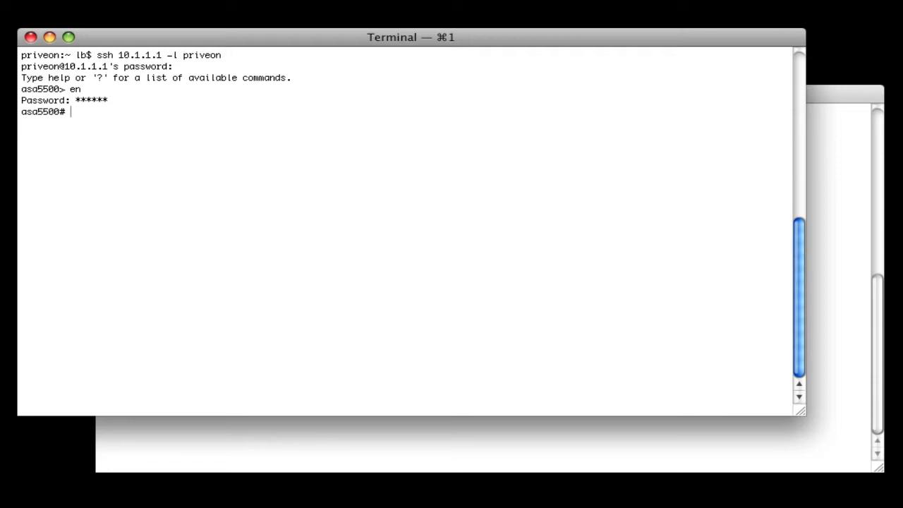
{"action": "type", "text": "capture "}
{"action": "type", "text": "?"}
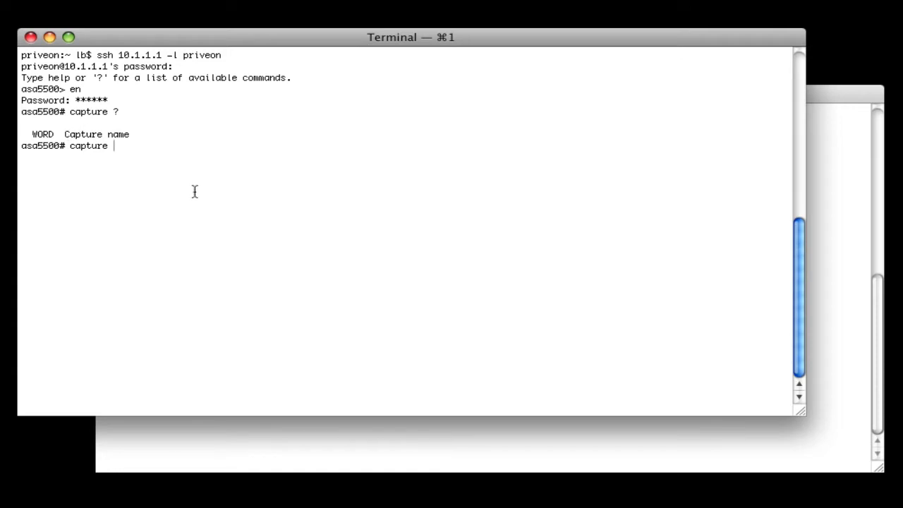
{"action": "type", "text": "tes"}
{"action": "type", "text": "t1 ?"}
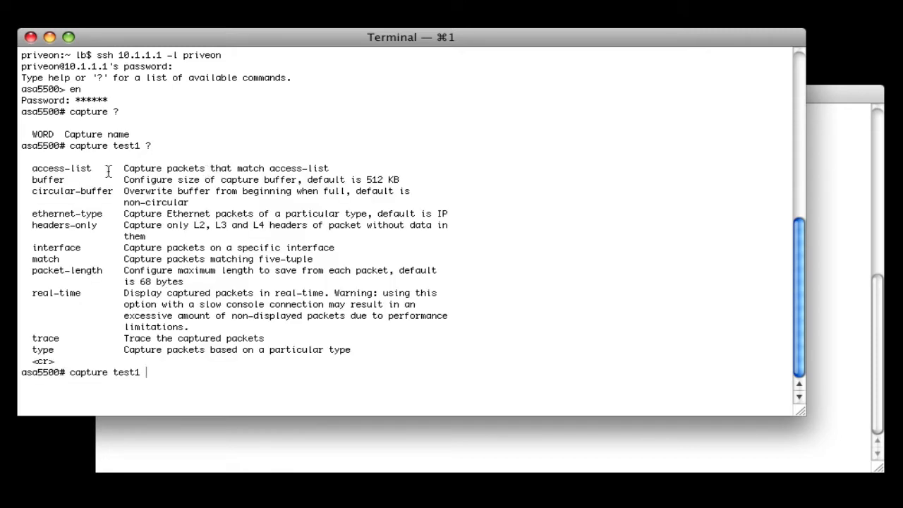
{"action": "left_click_drag", "start_coordinate": [65, 170], "coordinate": [32, 169]}
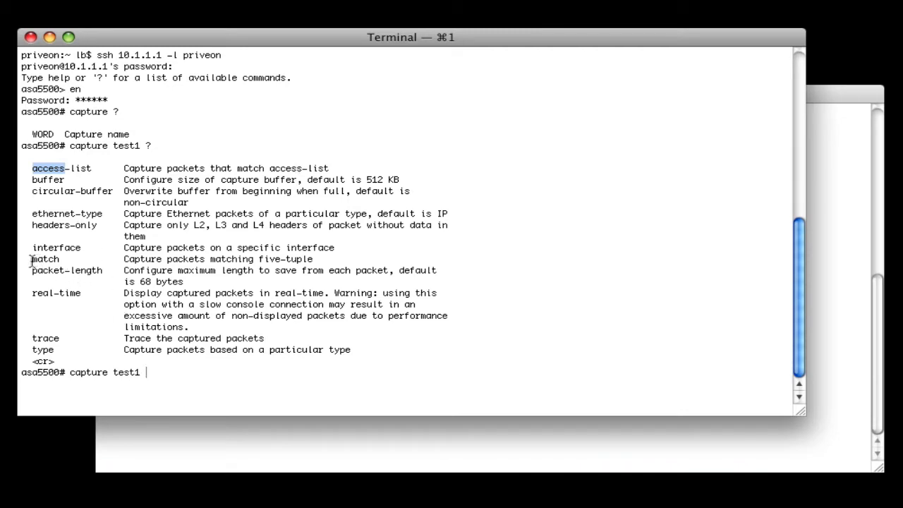
{"action": "left_click_drag", "start_coordinate": [31, 259], "coordinate": [331, 261]}
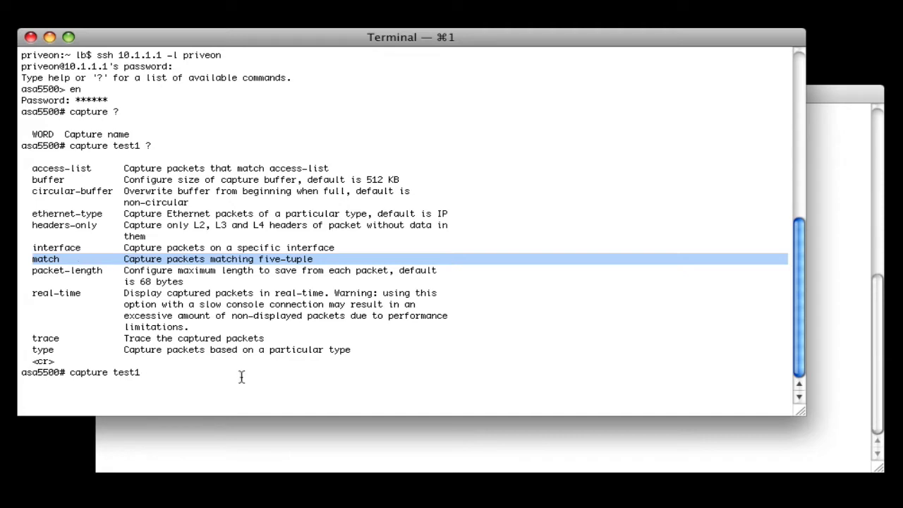
{"action": "left_click", "coordinate": [263, 385]}
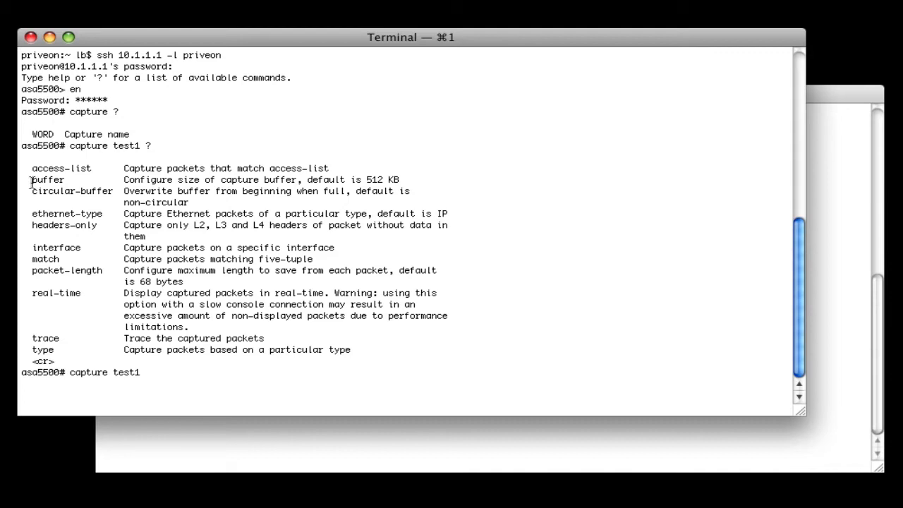
{"action": "left_click_drag", "start_coordinate": [32, 181], "coordinate": [401, 180]}
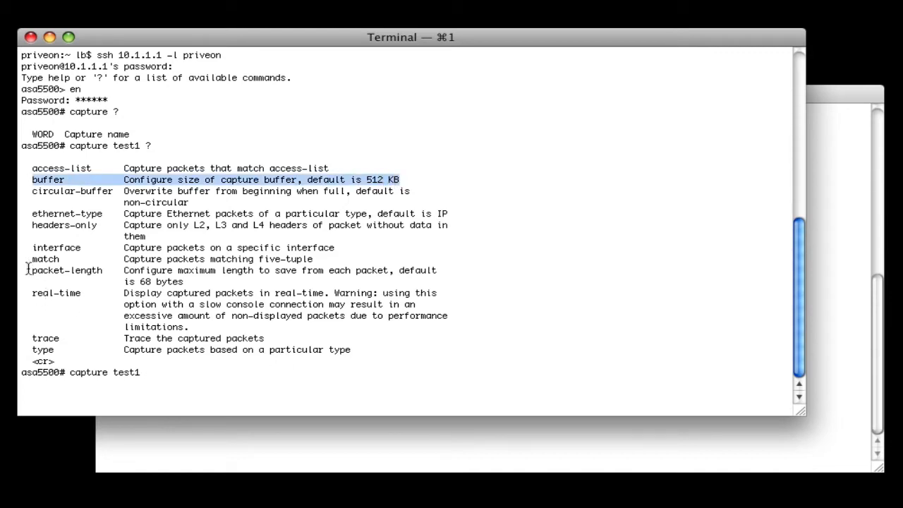
{"action": "left_click_drag", "start_coordinate": [27, 268], "coordinate": [195, 282]}
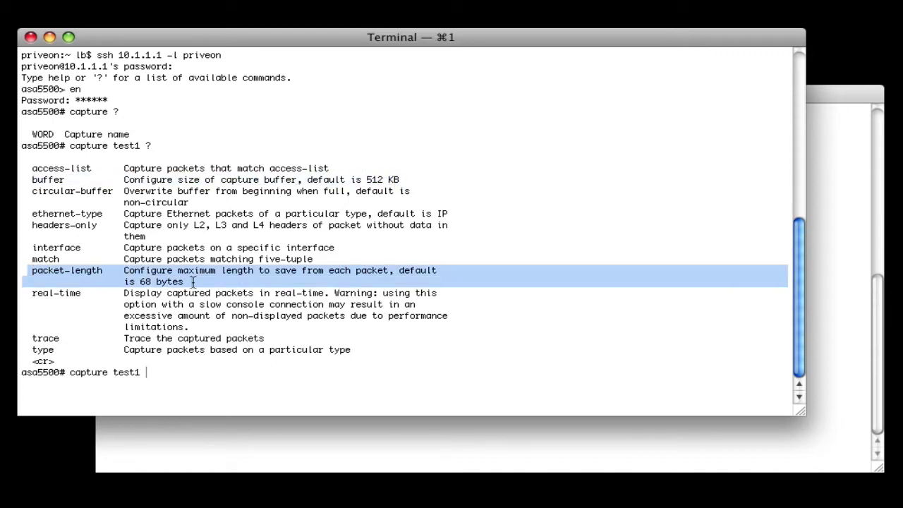
{"action": "left_click", "coordinate": [268, 382]}
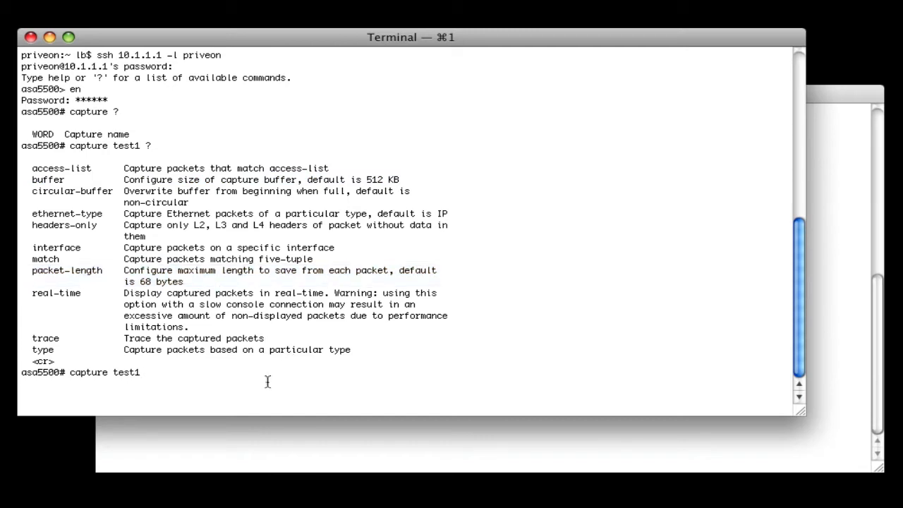
{"action": "type", "text": "in"}
{"action": "type", "text": "terface "}
{"action": "type", "text": "inside ma"}
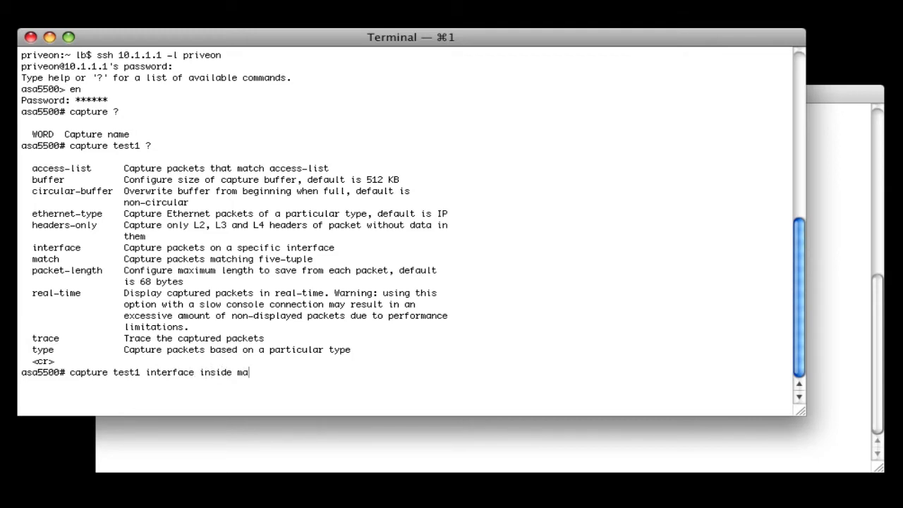
{"action": "type", "text": "tch ?"}
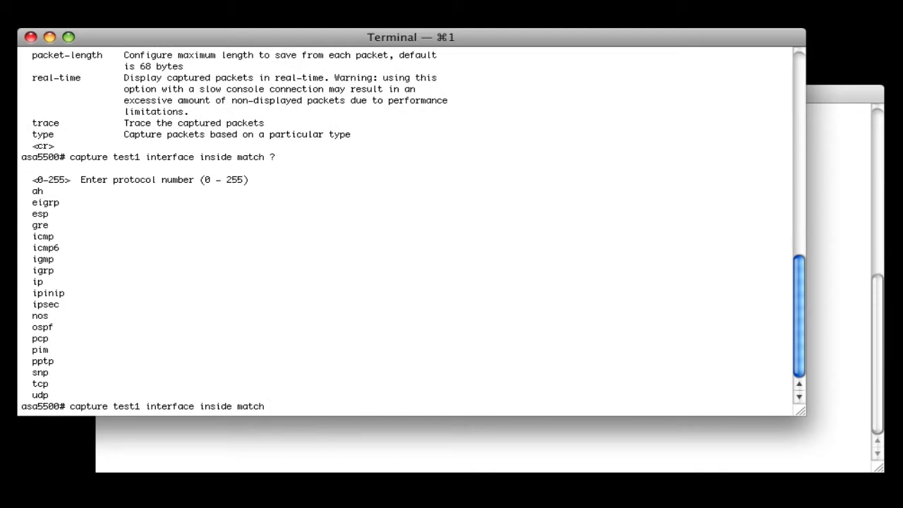
{"action": "type", "text": "icmp "}
{"action": "type", "text": "?"}
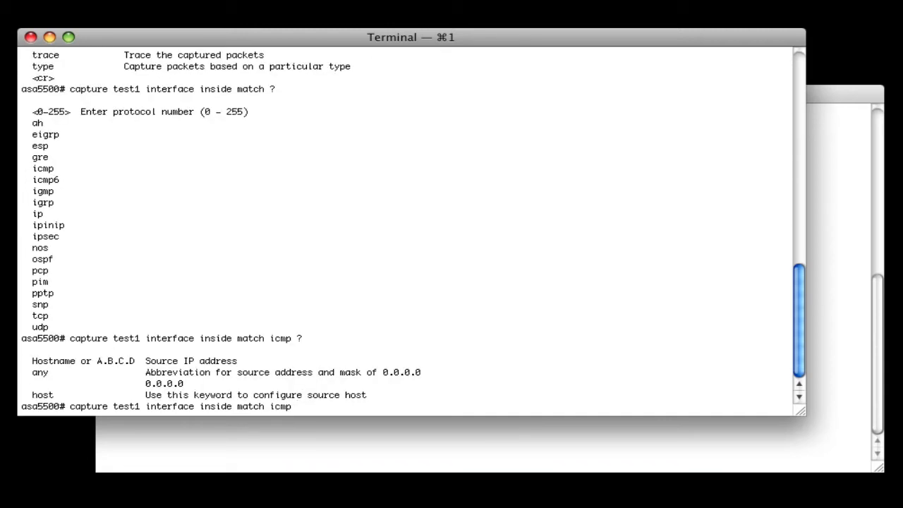
{"action": "type", "text": "host 10."}
{"action": "type", "text": "1.1.10"}
{"action": "type", "text": "4 "}
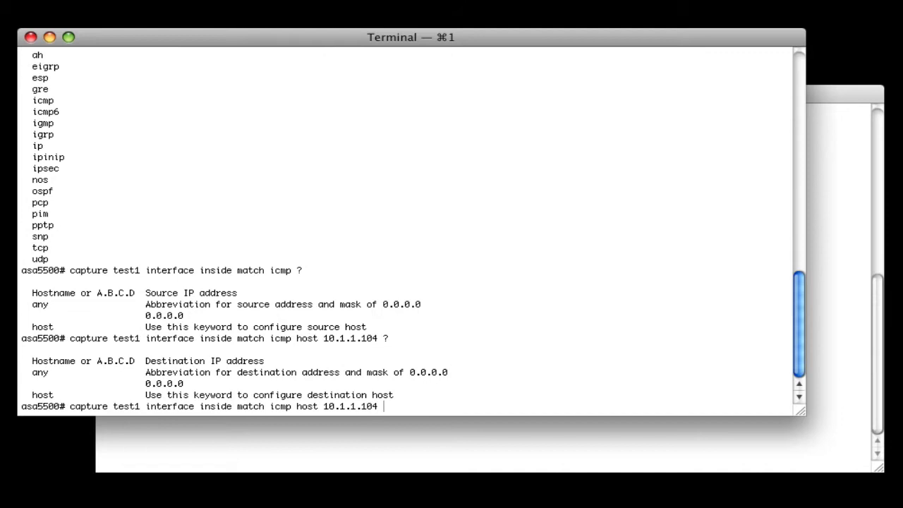
{"action": "type", "text": "?any"}
{"action": "type", "text": "?"}
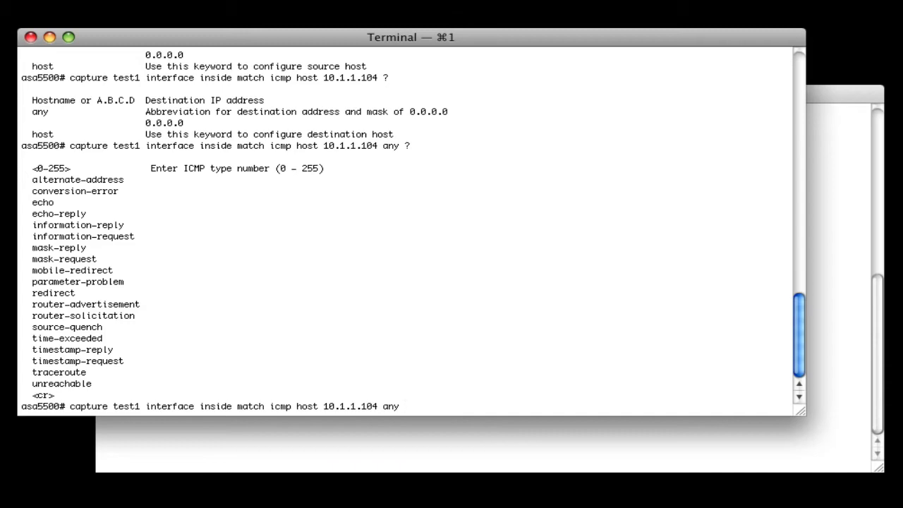
Submit the capture definition and run 'show capture', highlighting test1, raw-data type and the inside interface.
{"action": "key", "text": "Return"}
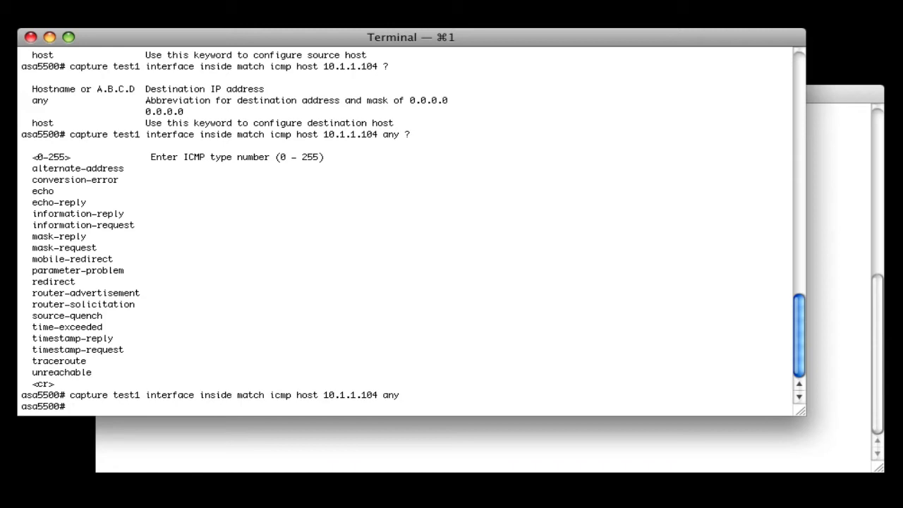
{"action": "type", "text": "show"}
{"action": "type", "text": " capture"}
{"action": "key", "text": "Return"}
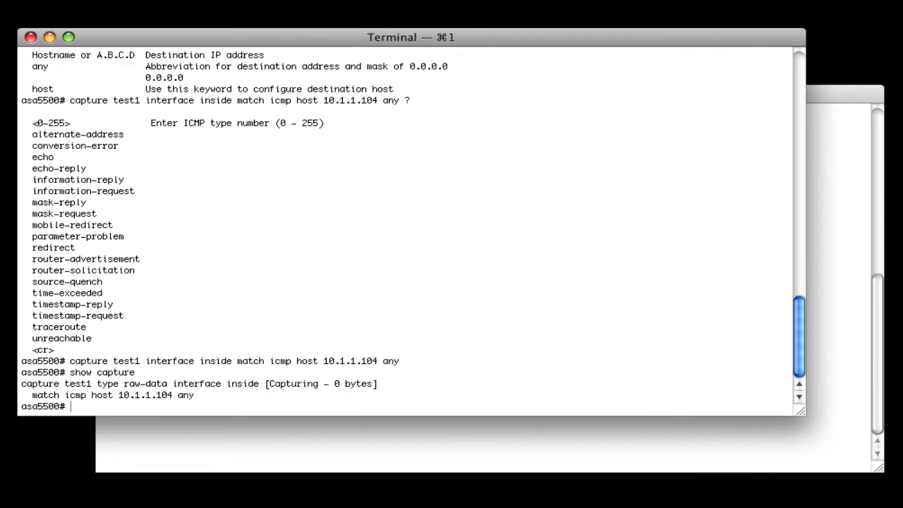
{"action": "double_click", "coordinate": [67, 384]}
{"action": "left_click_drag", "start_coordinate": [96, 384], "coordinate": [167, 384]}
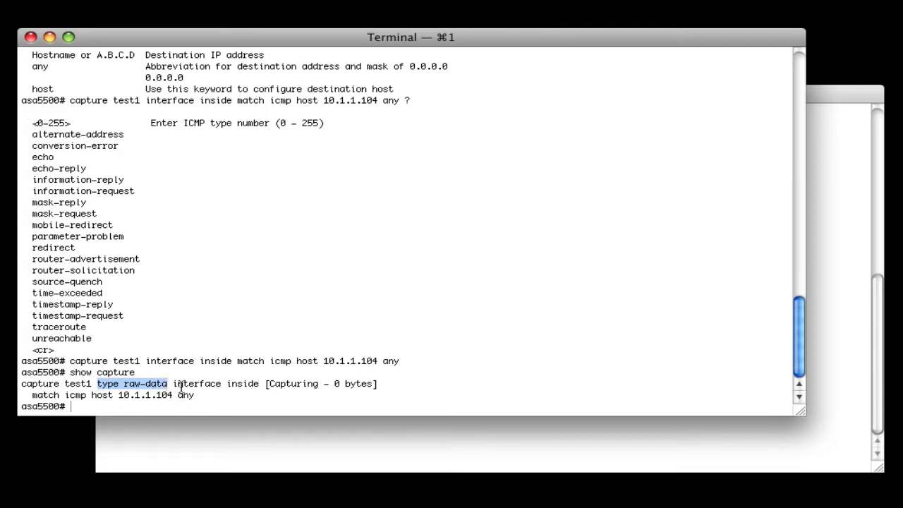
{"action": "left_click_drag", "start_coordinate": [174, 384], "coordinate": [375, 382]}
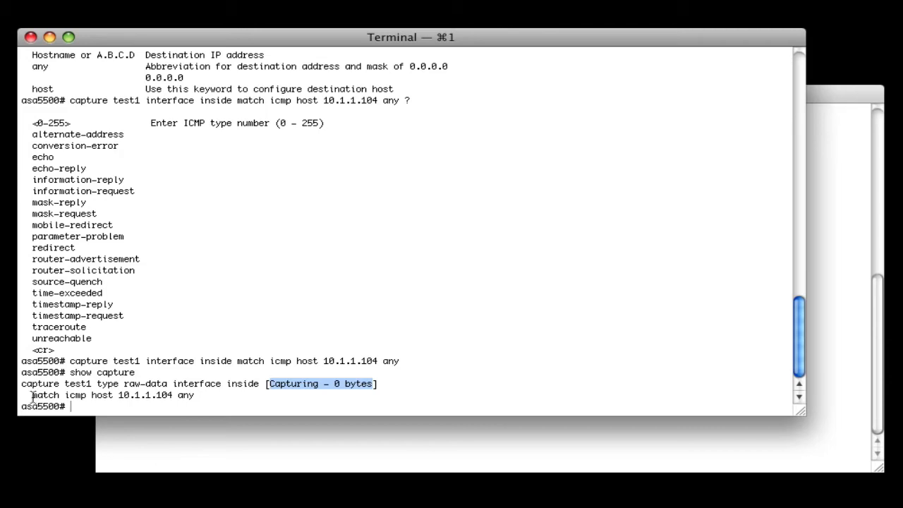
Highlight the 'match icmp' host rule, then run 'show capture test1' showing 0 packets captured.
{"action": "left_click_drag", "start_coordinate": [32, 397], "coordinate": [91, 401]}
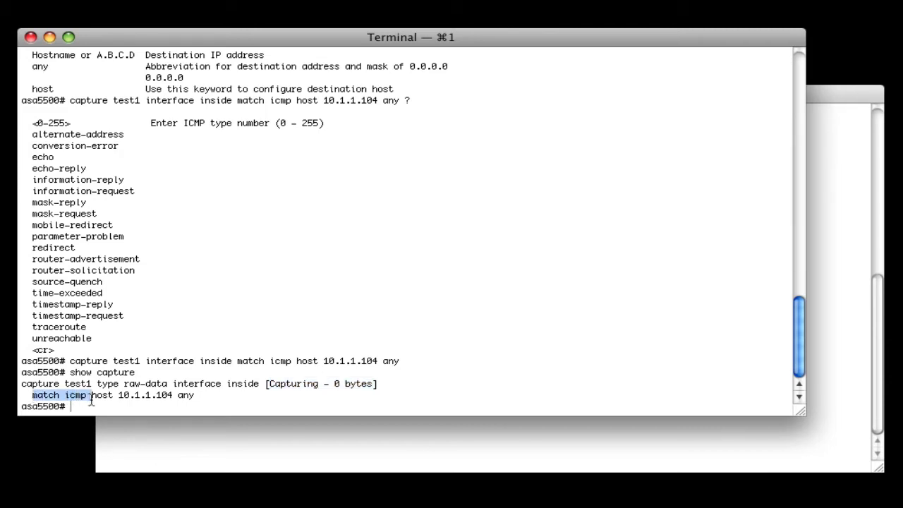
{"action": "left_click_drag", "start_coordinate": [91, 400], "coordinate": [202, 398]}
{"action": "left_click", "coordinate": [213, 403]}
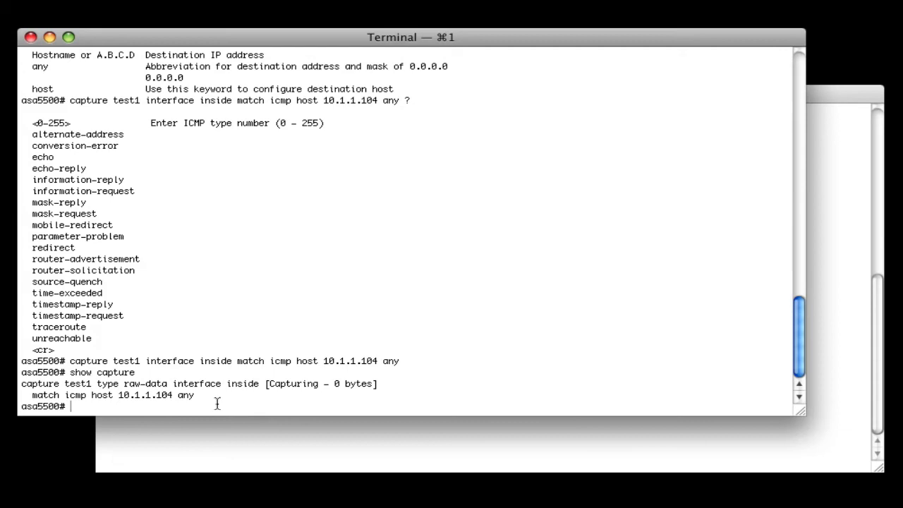
{"action": "type", "text": "show cap"}
{"action": "type", "text": "u"}
{"action": "key", "text": "Tab"}
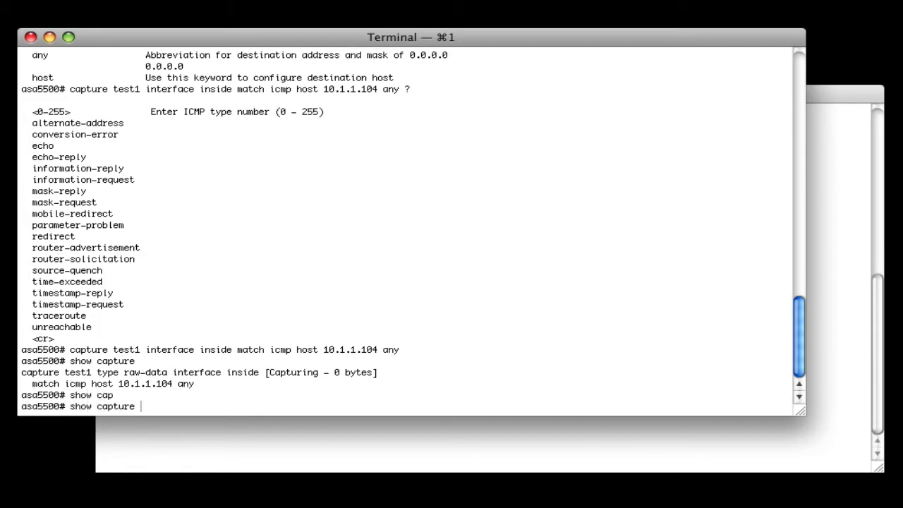
{"action": "type", "text": "test1"}
{"action": "key", "text": "Return"}
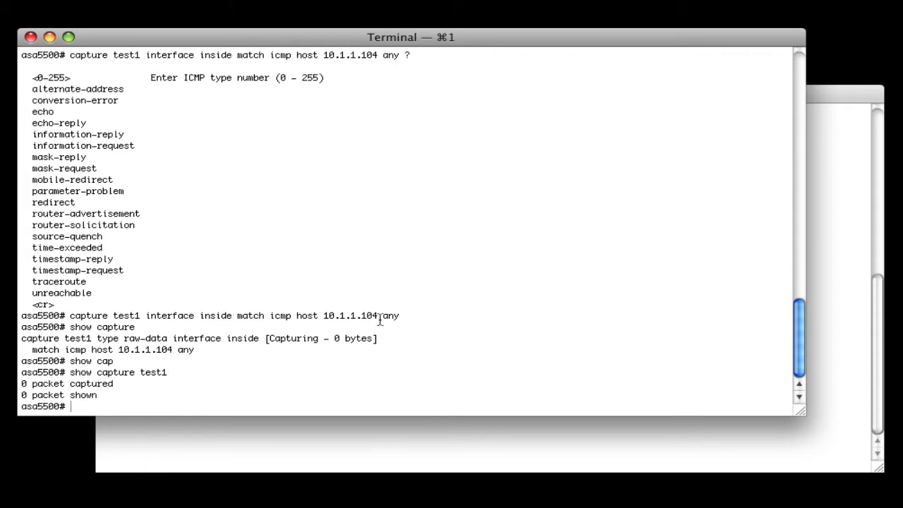
{"action": "left_click", "coordinate": [418, 456]}
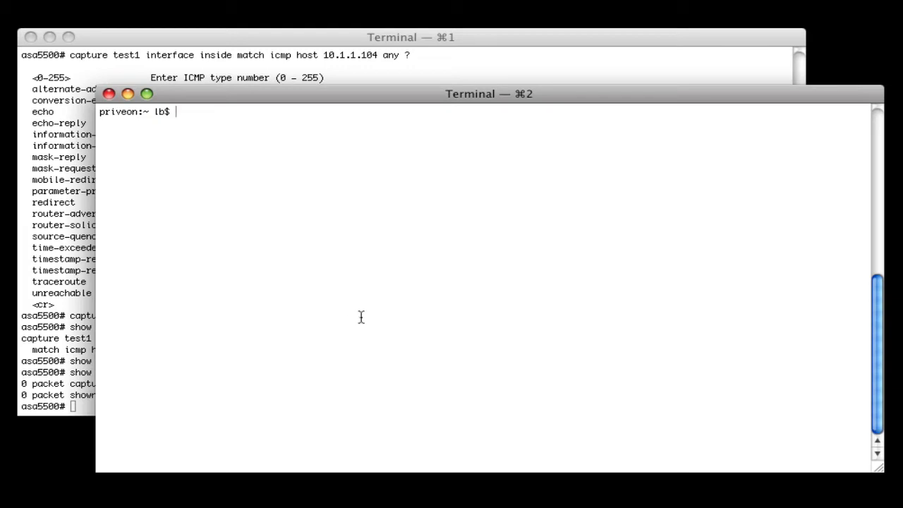
{"action": "type", "text": "ping "}
{"action": "type", "text": "www"}
{"action": "type", "text": ".priveon.com"}
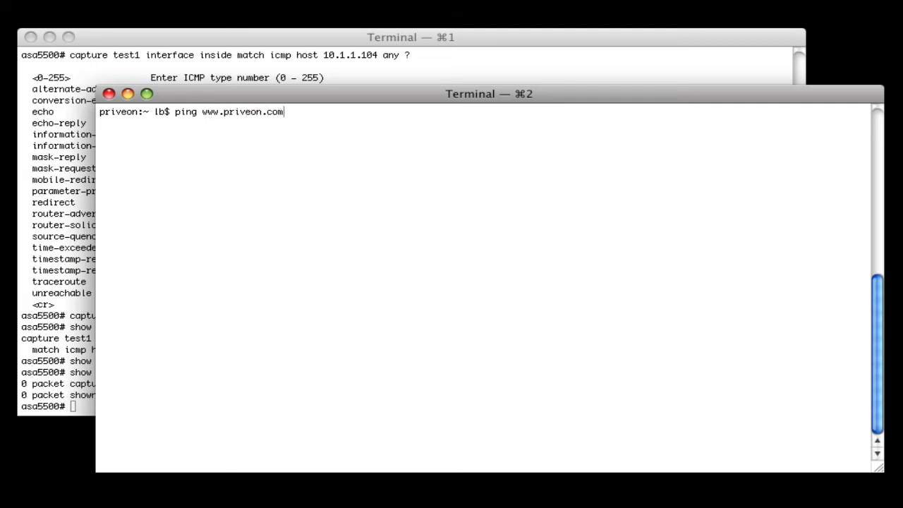
{"action": "key", "text": "Return"}
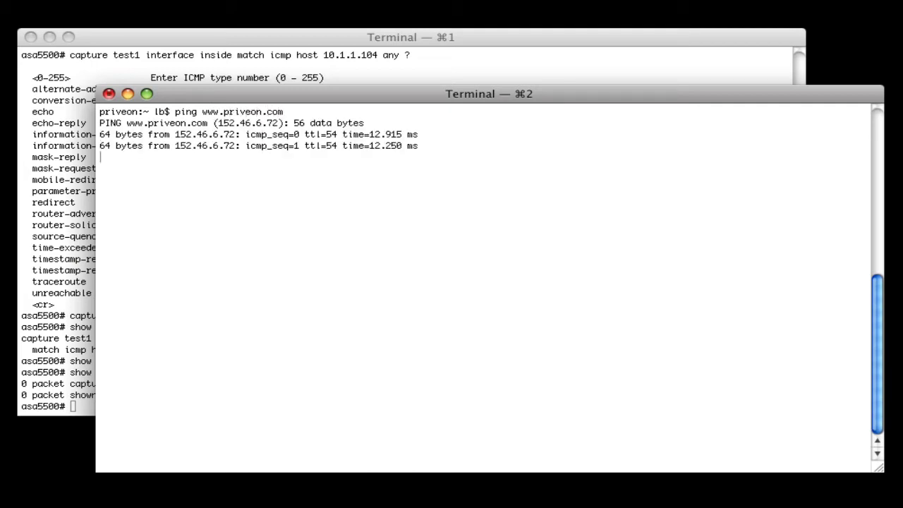
{"action": "key", "text": "ctrl+c"}
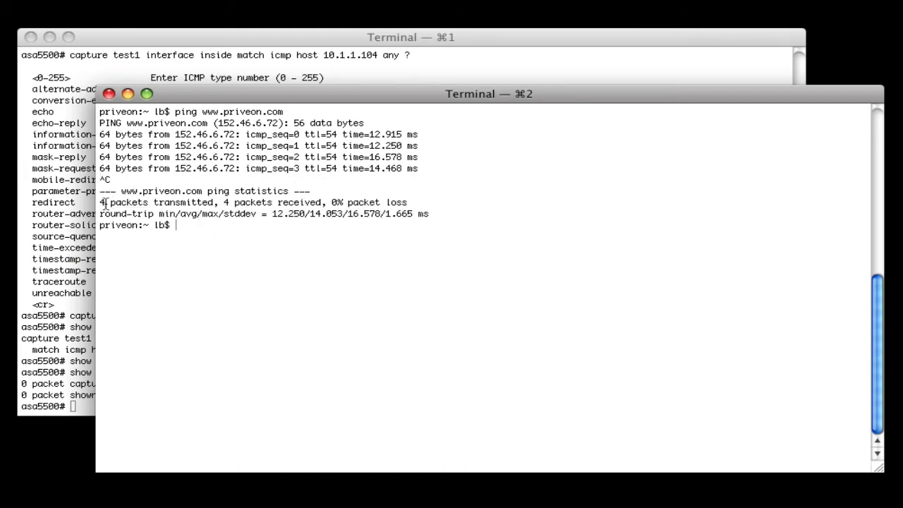
{"action": "mouse_move", "coordinate": [99, 202]}
{"action": "left_mouse_down"}
{"action": "mouse_move", "coordinate": [216, 213]}
{"action": "mouse_move", "coordinate": [325, 201]}
{"action": "left_mouse_up"}
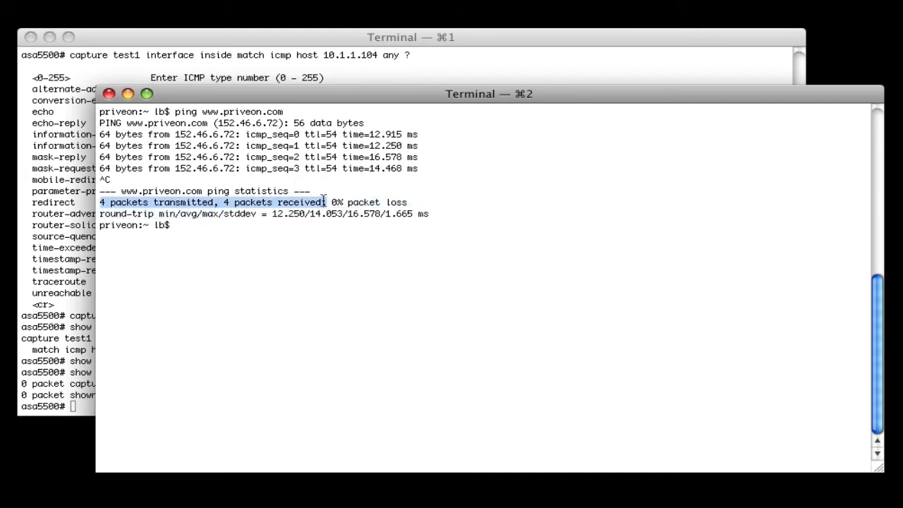
Back on the ASA, run 'show capture' to see 944 bytes, then 'show capture test1' listing the eight packets.
{"action": "left_click", "coordinate": [74, 319]}
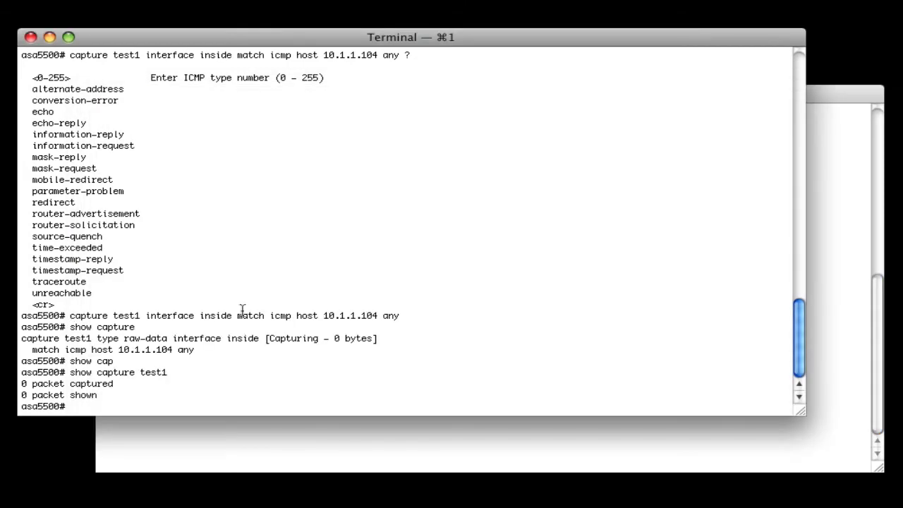
{"action": "key", "text": "Up"}
{"action": "key", "text": "BackSpace"}
{"action": "key", "text": "BackSpace"}
{"action": "key", "text": "BackSpace"}
{"action": "key", "text": "Return"}
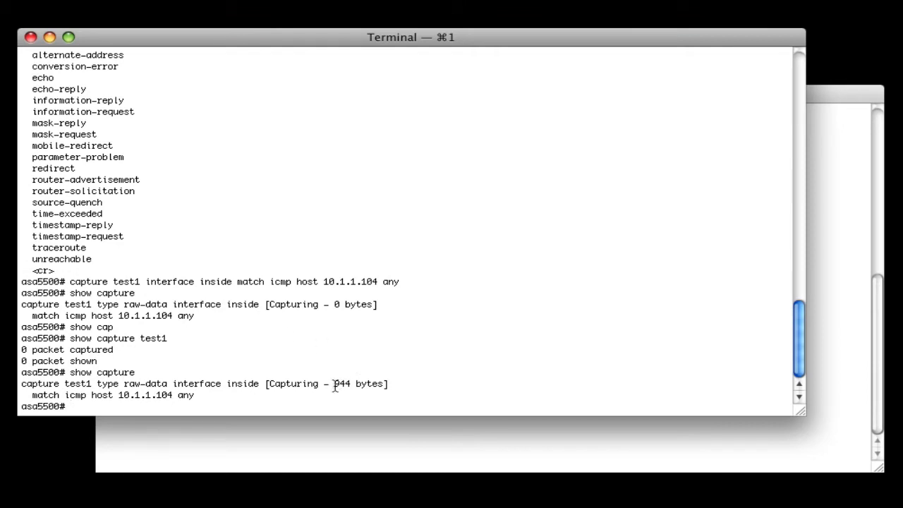
{"action": "left_click_drag", "start_coordinate": [334, 384], "coordinate": [383, 385]}
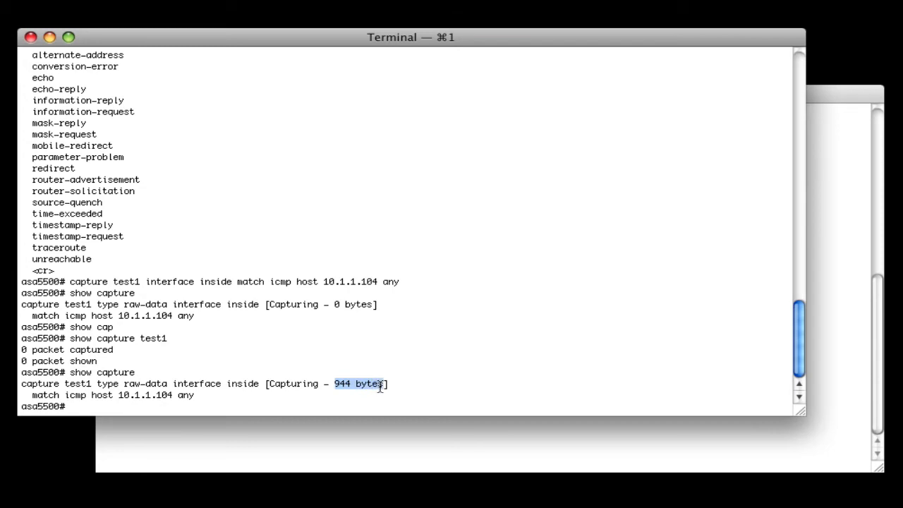
{"action": "left_click", "coordinate": [376, 400]}
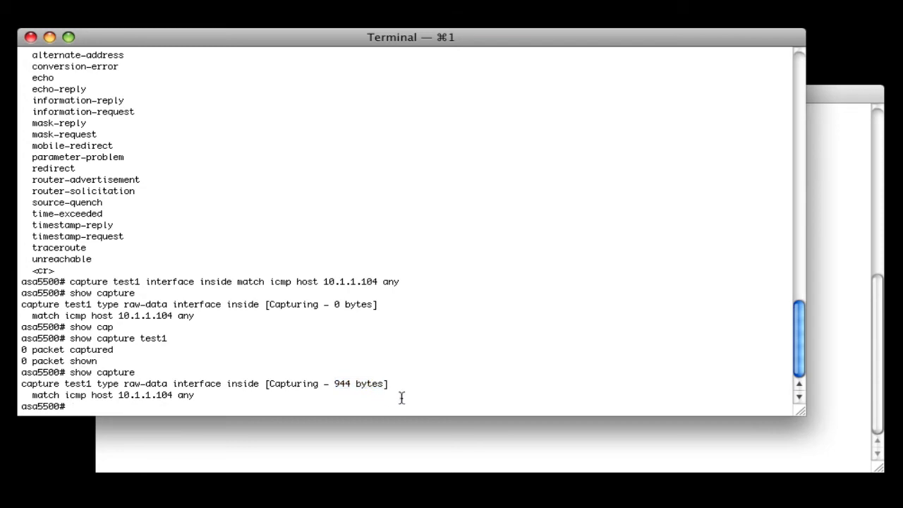
{"action": "type", "text": "show capture test1"}
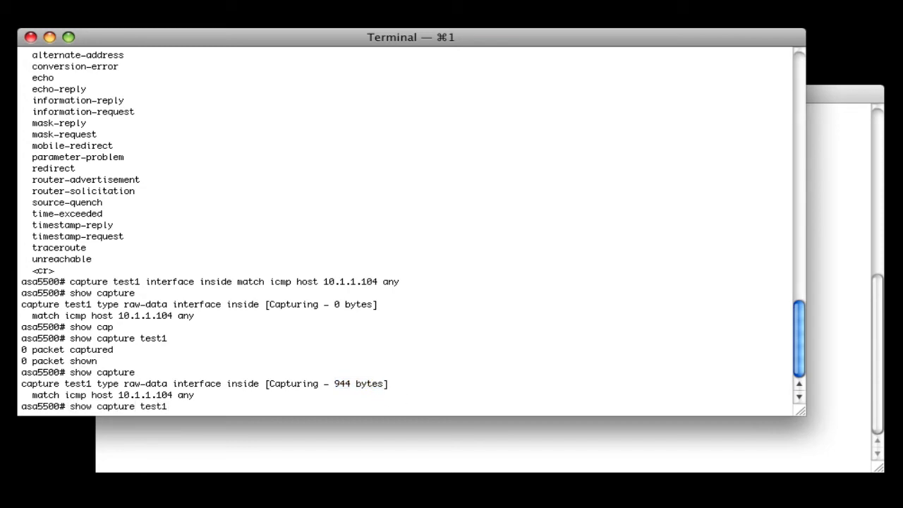
{"action": "key", "text": "Return"}
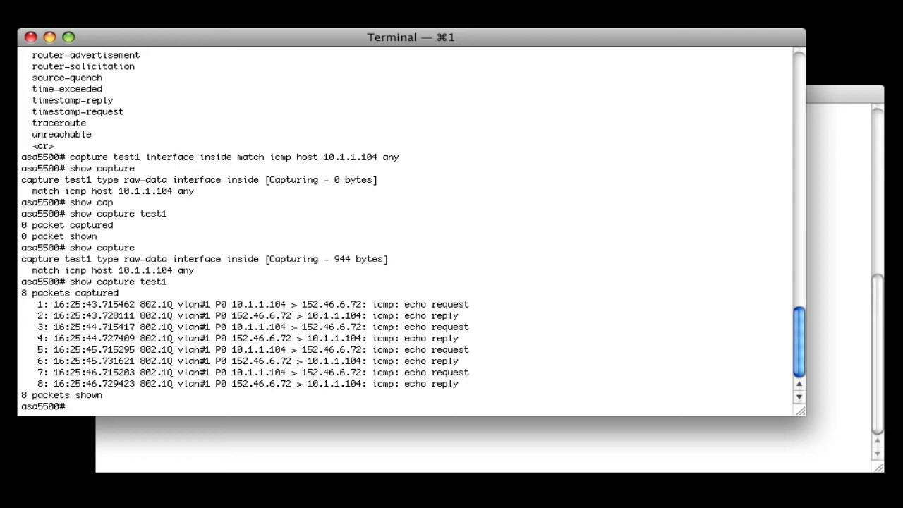
Run 'show capture test1 detail' for MAC addresses, TTLs and ICMP IDs, comparing against the ping window.
{"action": "key", "text": "Up"}
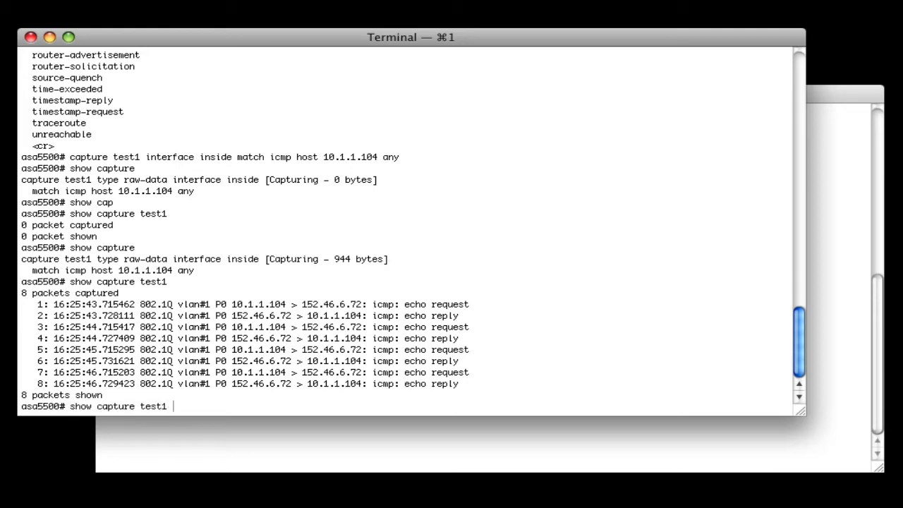
{"action": "type", "text": "?"}
{"action": "type", "text": "d"}
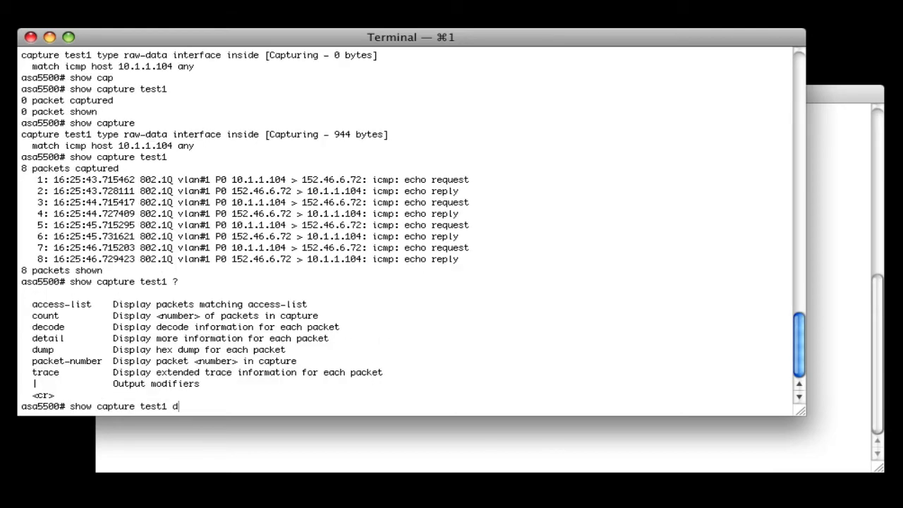
{"action": "type", "text": "et"}
{"action": "key", "text": "Tab"}
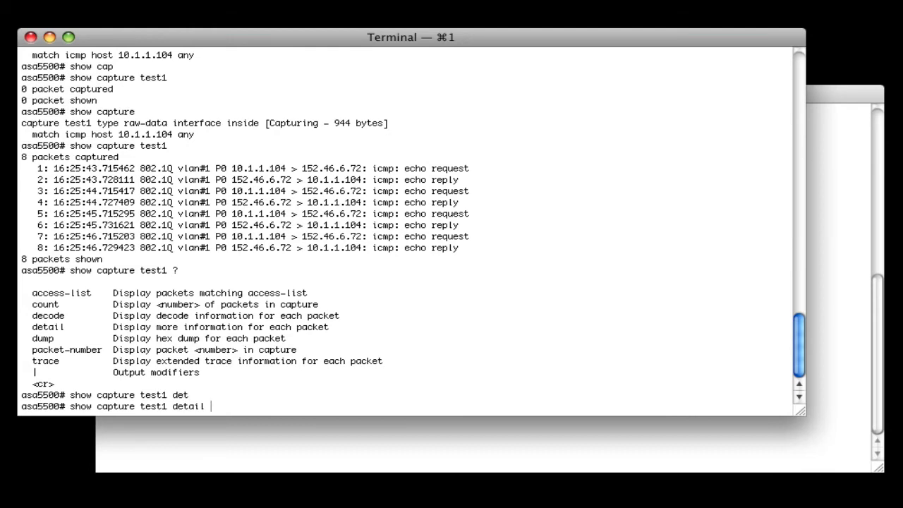
{"action": "key", "text": "Return"}
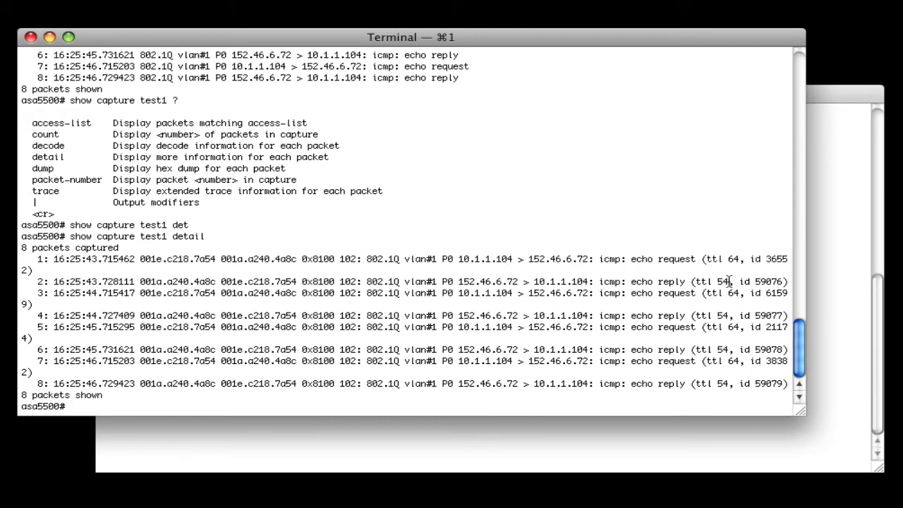
{"action": "left_click", "coordinate": [332, 435]}
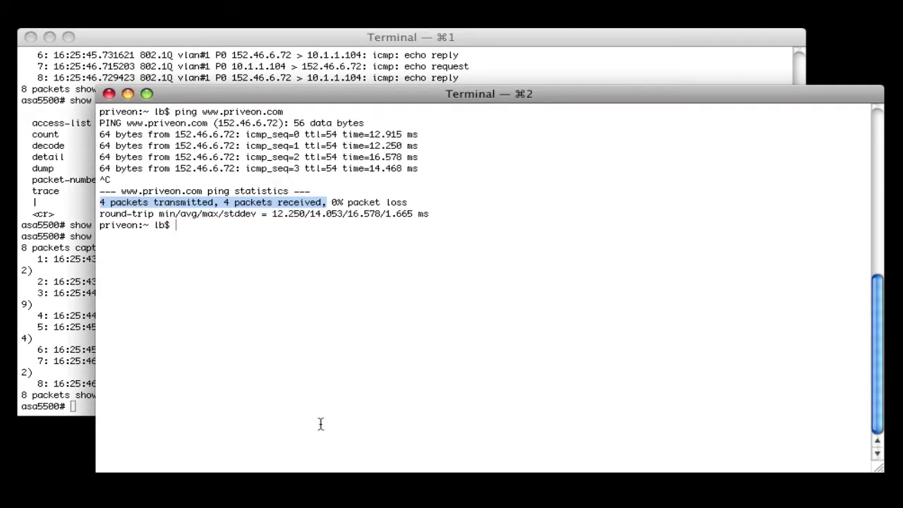
{"action": "left_click", "coordinate": [83, 363]}
Run 'show capture test1 detail dump' and page through the hex payloads to '8 packets shown'.
{"action": "key", "text": "Up"}
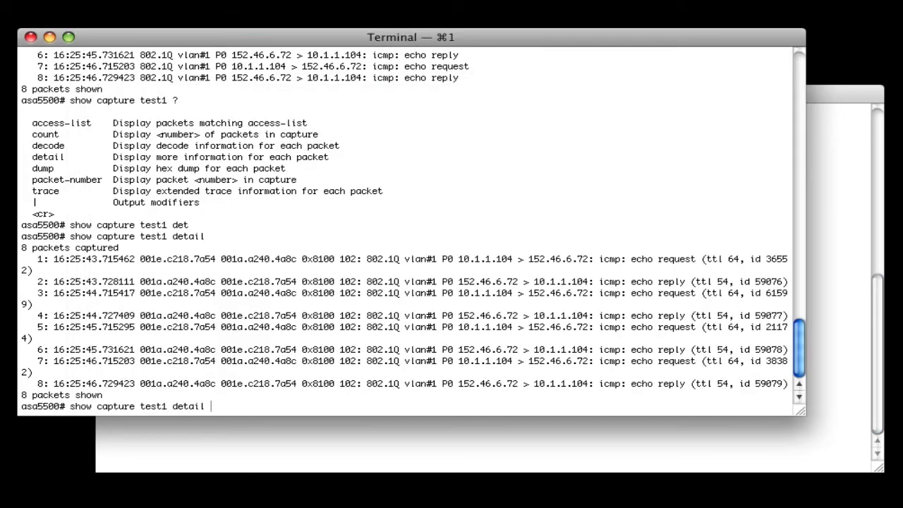
{"action": "type", "text": "?"}
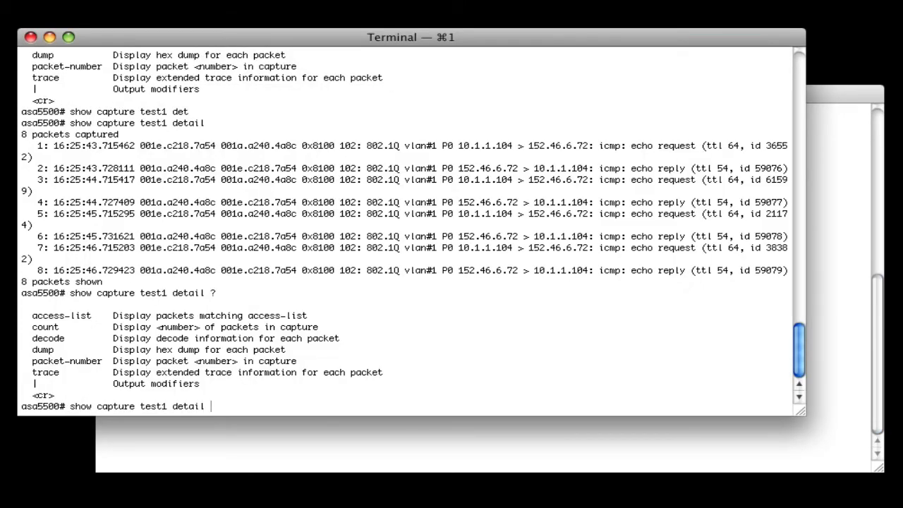
{"action": "type", "text": "dump"}
{"action": "key", "text": "Return"}
{"action": "key", "text": "space"}
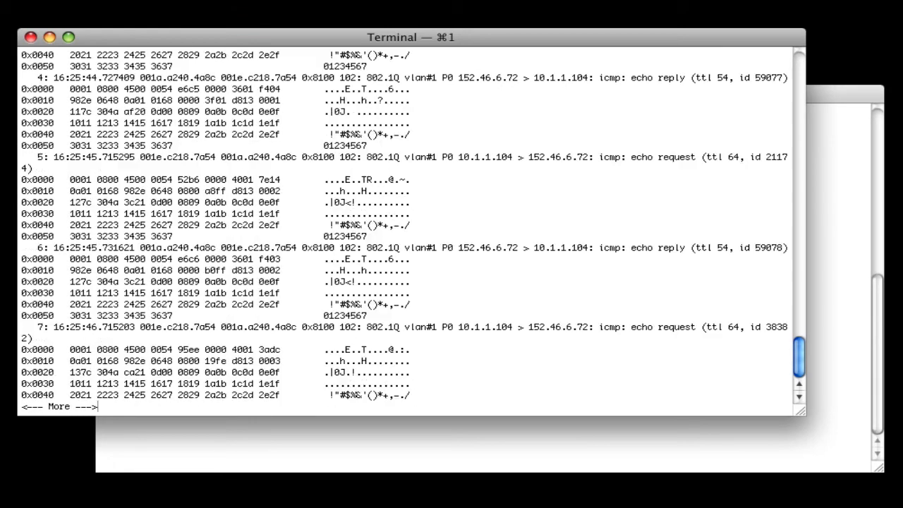
{"action": "key", "text": "space"}
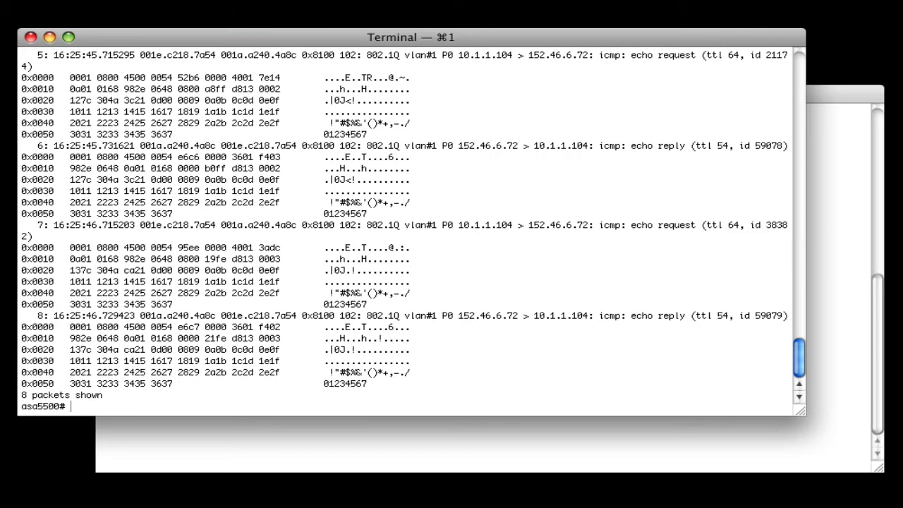
{"action": "left_click", "coordinate": [223, 455]}
{"action": "left_click", "coordinate": [63, 374]}
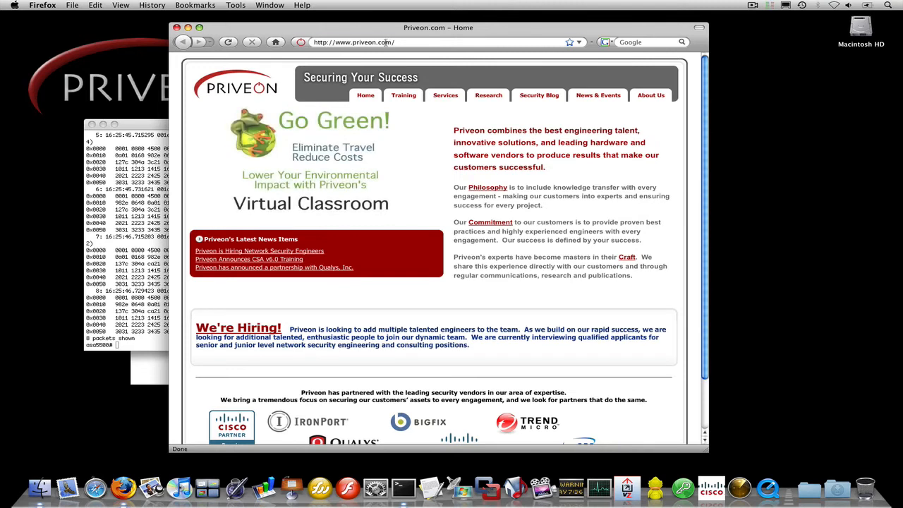
{"action": "left_click", "coordinate": [386, 43]}
{"action": "type", "text": "h"}
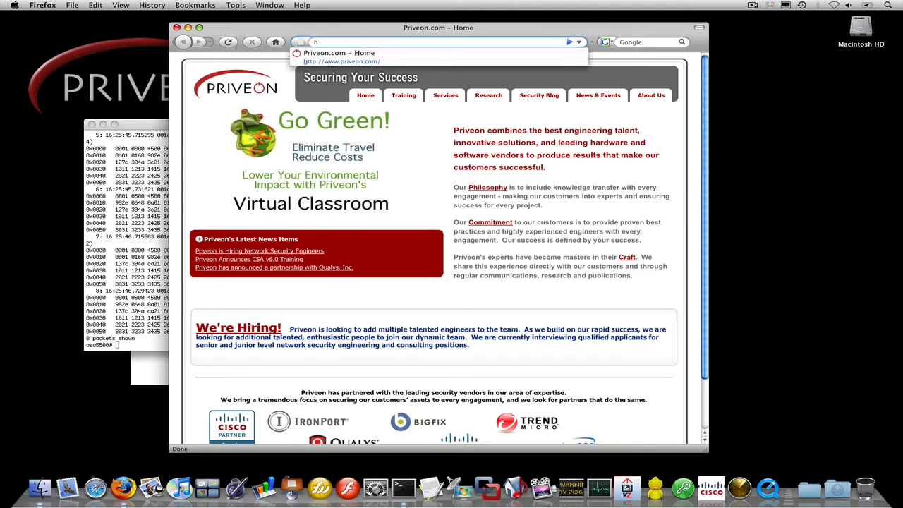
{"action": "type", "text": "ttps"}
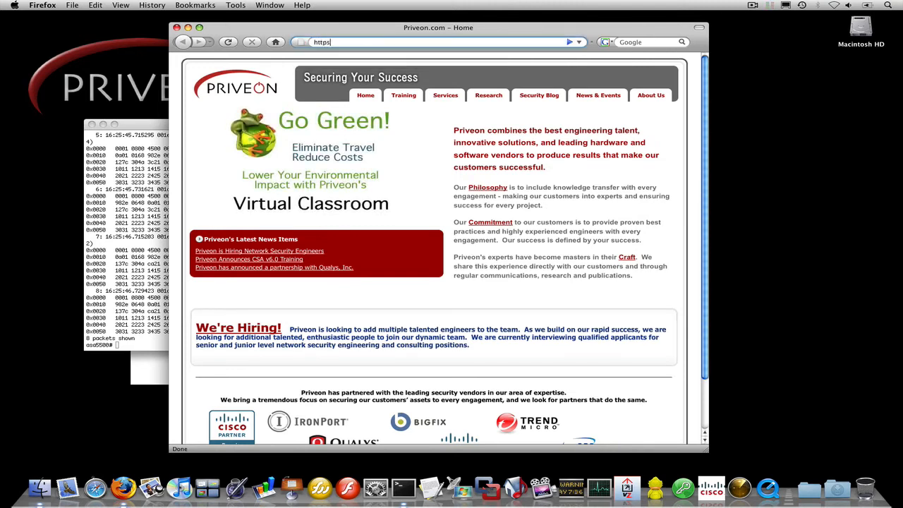
{"action": "type", "text": "://10"}
{"action": "type", "text": ".1.1."}
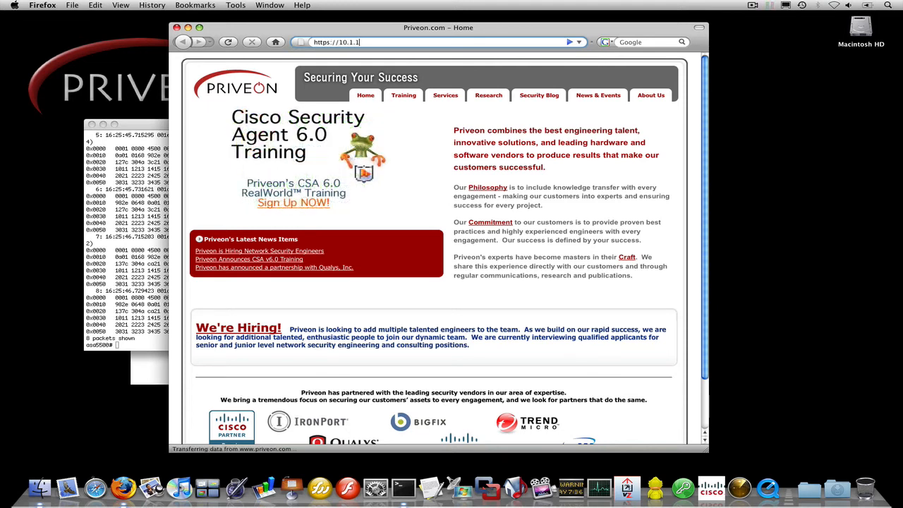
{"action": "type", "text": "1/c"}
{"action": "type", "text": "apture/te"}
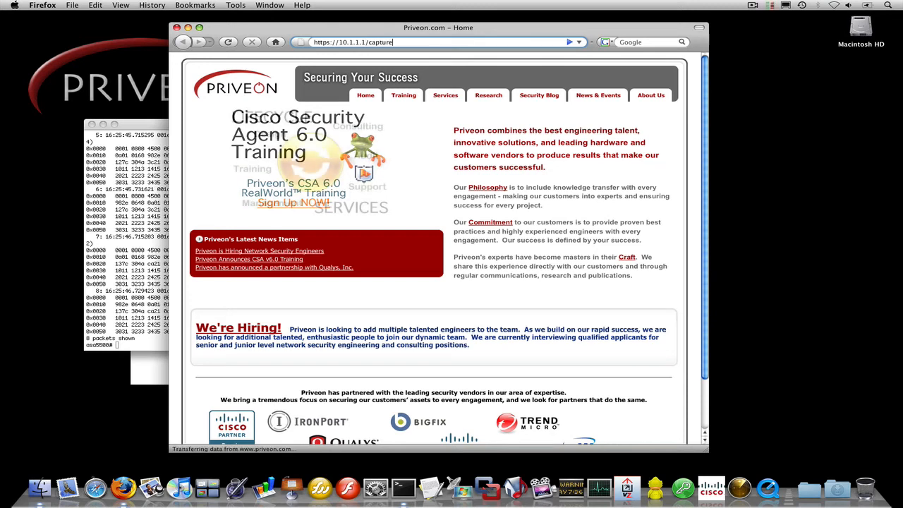
{"action": "type", "text": "st1"}
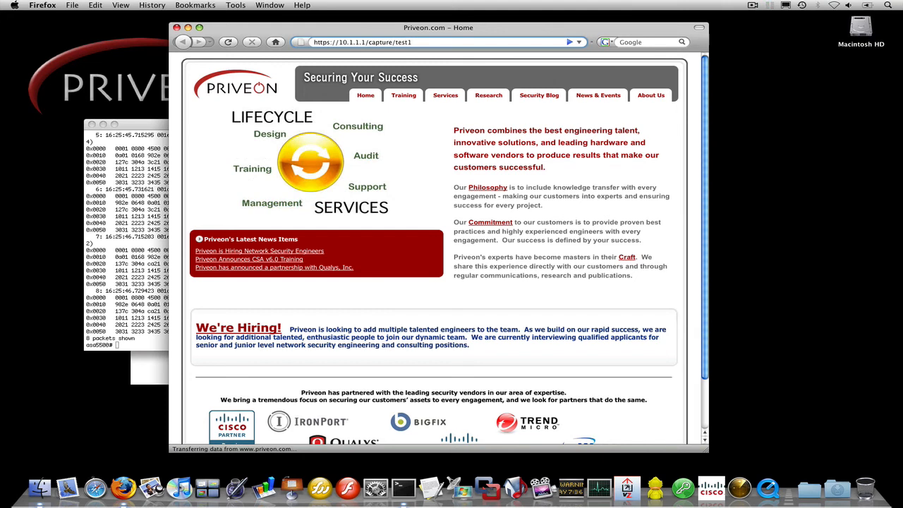
{"action": "key", "text": "Return"}
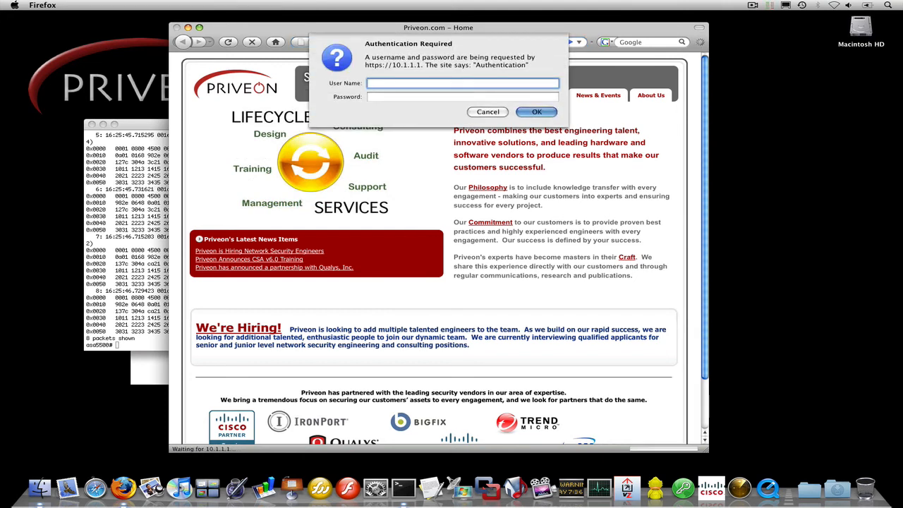
{"action": "type", "text": "priveon"}
{"action": "key", "text": "Tab"}
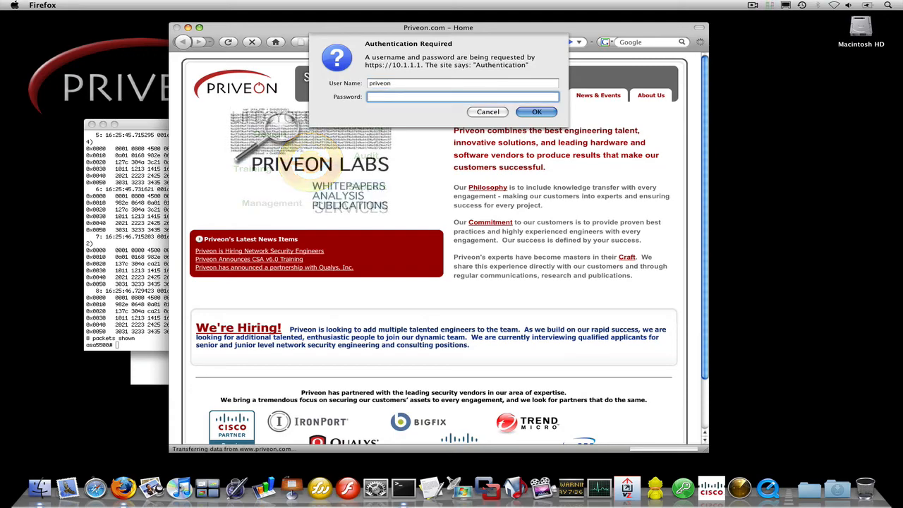
{"action": "type", "text": "priveon"}
{"action": "key", "text": "Return"}
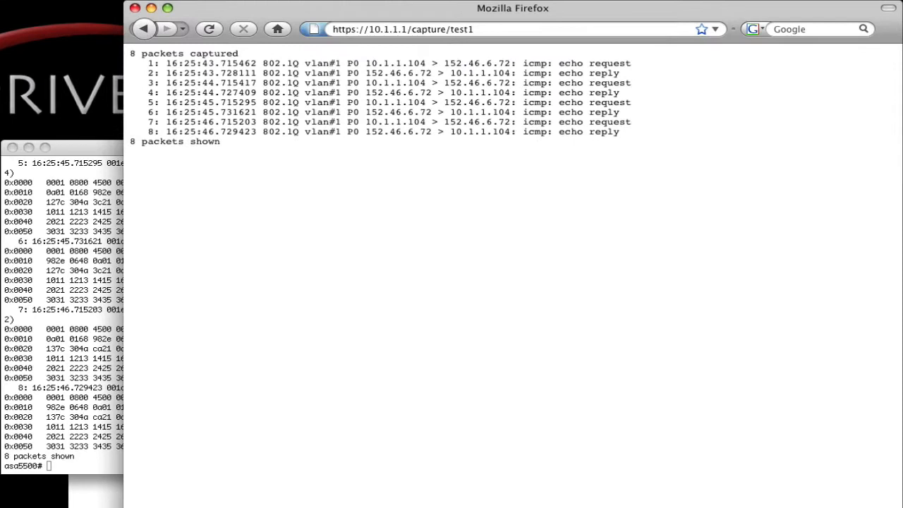
Rerun plain 'show capture test1' on the ASA for comparison, then return to the browser.
{"action": "left_click", "coordinate": [86, 347]}
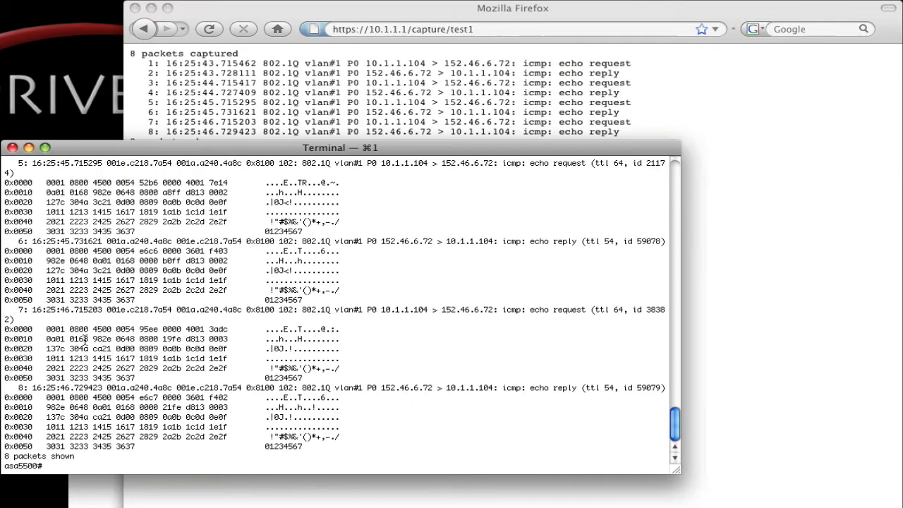
{"action": "type", "text": "show capture test1 detail dump"}
{"action": "key", "text": "BackSpace"}
{"action": "key", "text": "BackSpace"}
{"action": "key", "text": "BackSpace"}
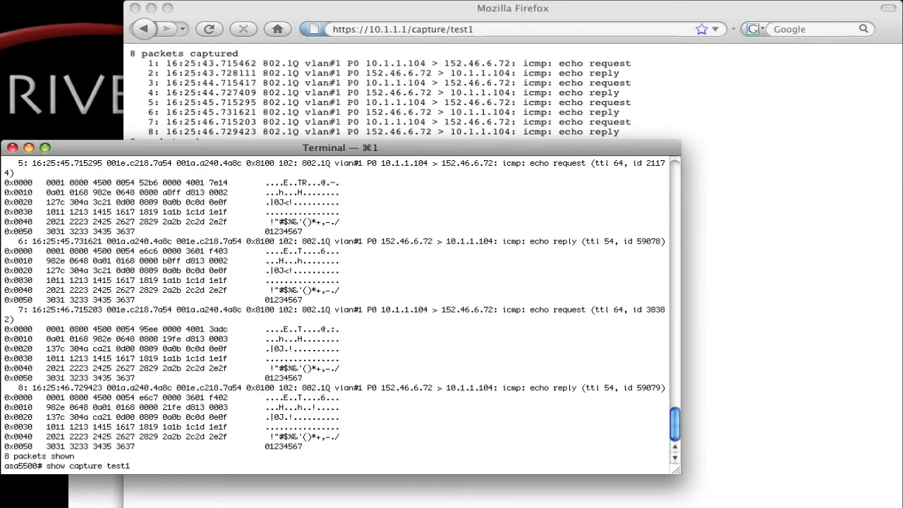
{"action": "key", "text": "Return"}
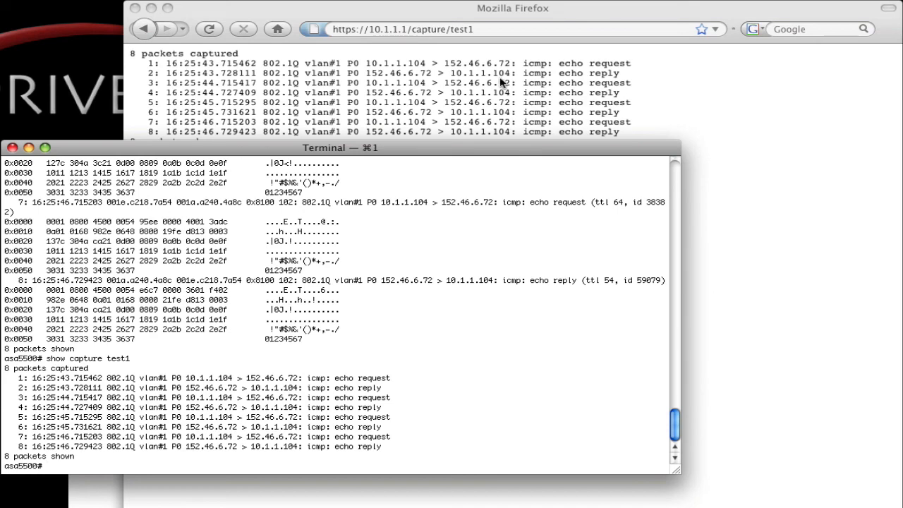
{"action": "left_click", "coordinate": [503, 82]}
Append /pcap to the capture URL and save the download to the Desktop as 'icmp'.
{"action": "left_click", "coordinate": [489, 30]}
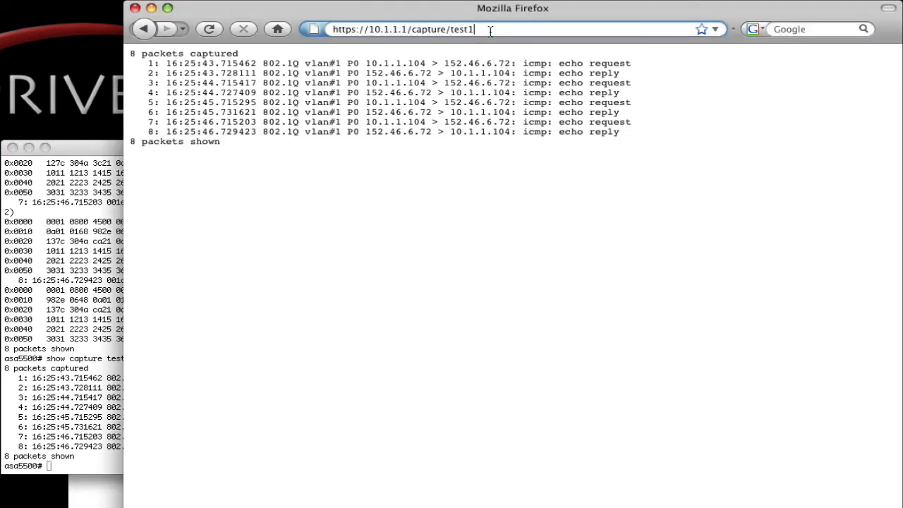
{"action": "type", "text": "/"}
{"action": "type", "text": "pcap"}
{"action": "key", "text": "Return"}
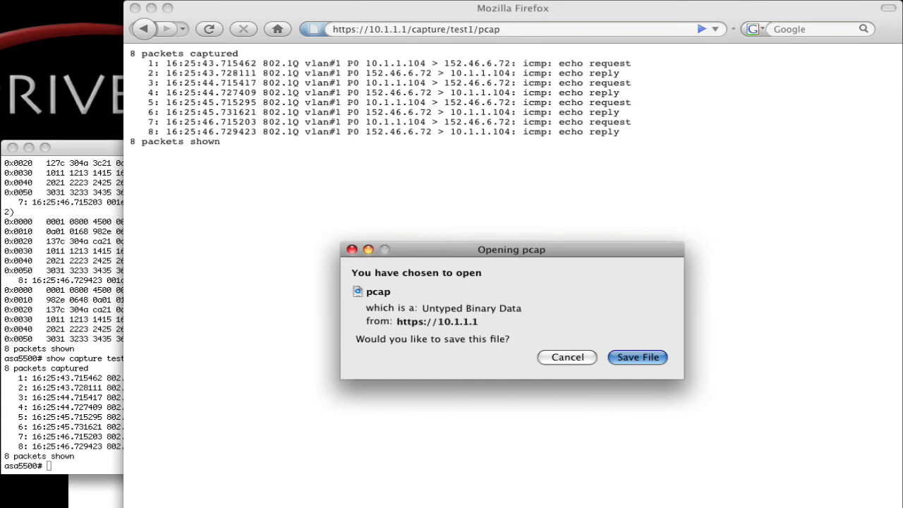
{"action": "left_click", "coordinate": [625, 359]}
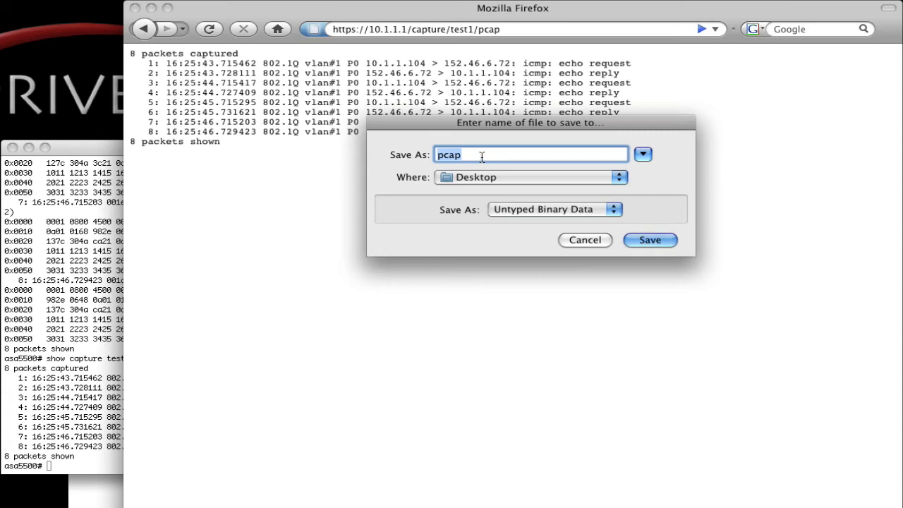
{"action": "key", "text": "BackSpace"}
{"action": "type", "text": "icmp"}
{"action": "key", "text": "Return"}
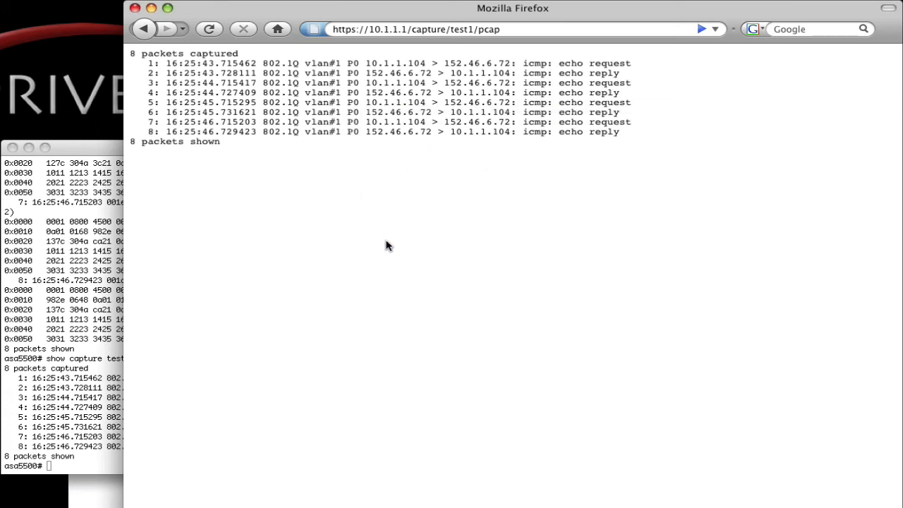
In the local shell, cd to Desktop and run 'file icmp' confirming a tcpdump capture file.
{"action": "left_click", "coordinate": [95, 499]}
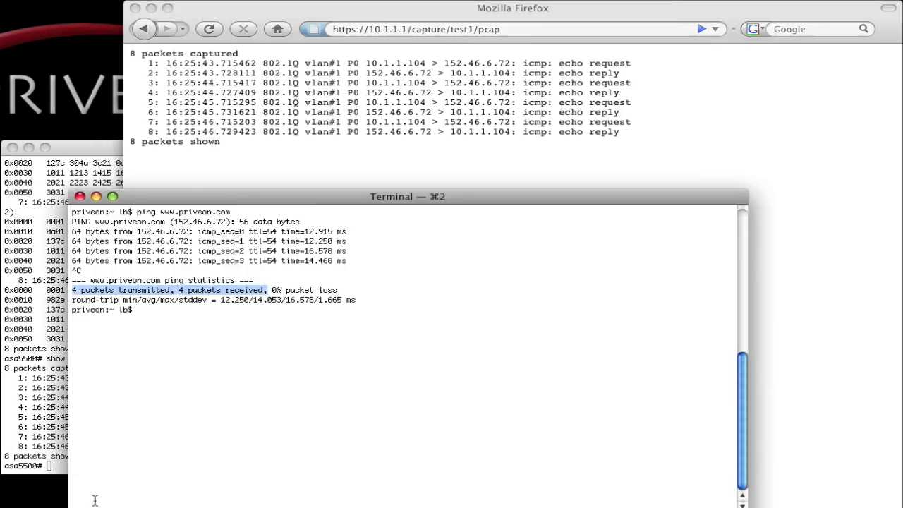
{"action": "left_click", "coordinate": [418, 410]}
{"action": "type", "text": "cd D"}
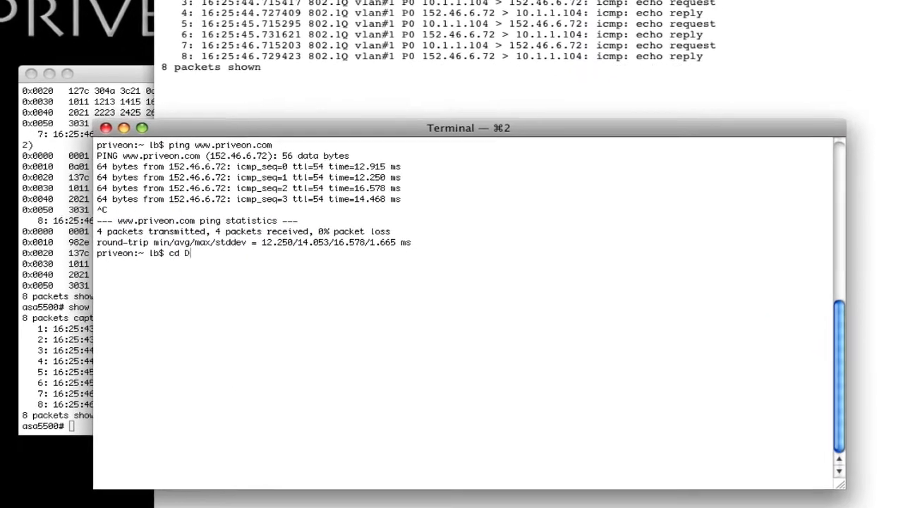
{"action": "type", "text": "es"}
{"action": "key", "text": "Tab"}
{"action": "key", "text": "Return"}
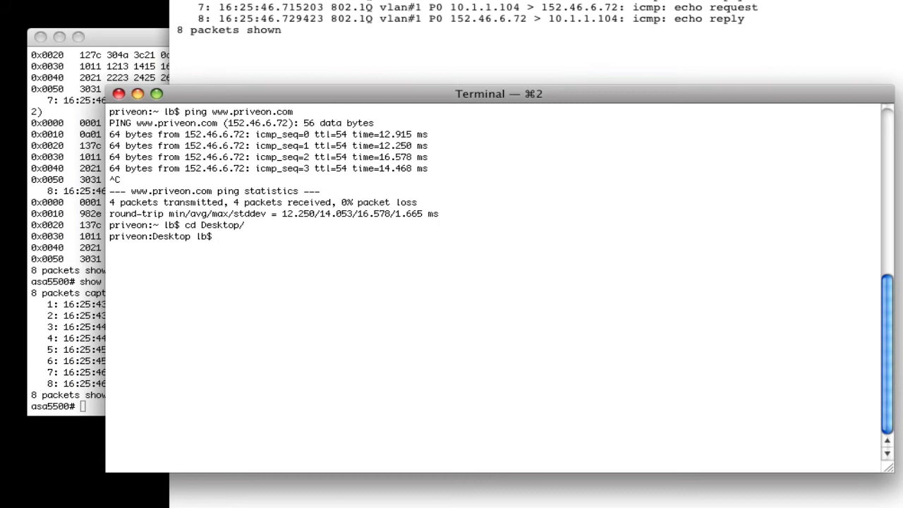
{"action": "type", "text": "file icmp"}
{"action": "key", "text": "Return"}
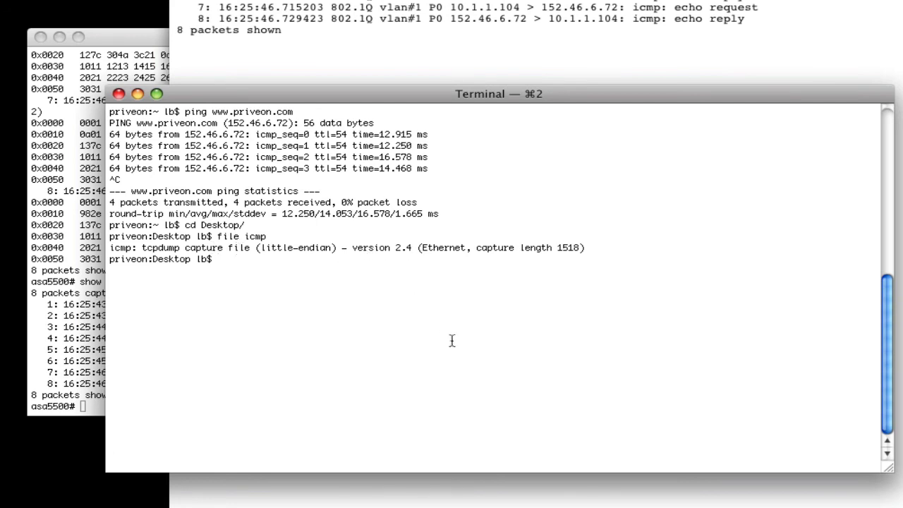
{"action": "type", "text": "t"}
{"action": "type", "text": "cp"}
{"action": "type", "text": "dump"}
{"action": "type", "text": " -r "}
{"action": "type", "text": "icmp"}
Read the eight ICMP packets with 'tcpdump -r icmp', then again with -n -X for numeric addresses and hex dumps.
{"action": "key", "text": "Return"}
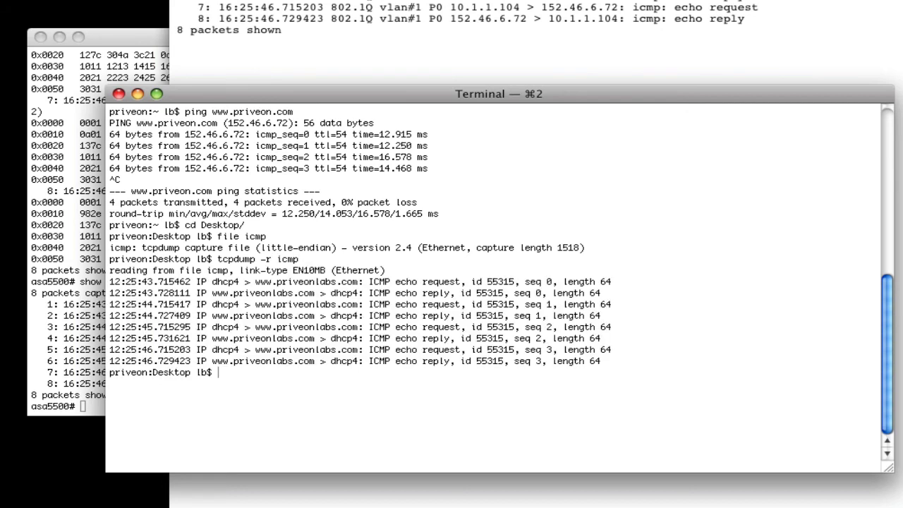
{"action": "key", "text": "Up"}
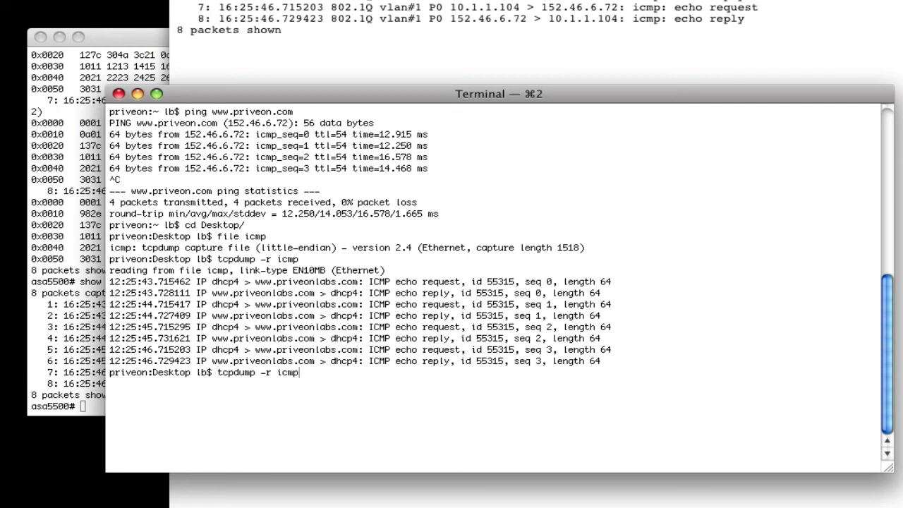
{"action": "type", "text": "-"}
{"action": "type", "text": "n "}
{"action": "type", "text": "-X"}
{"action": "key", "text": "Return"}
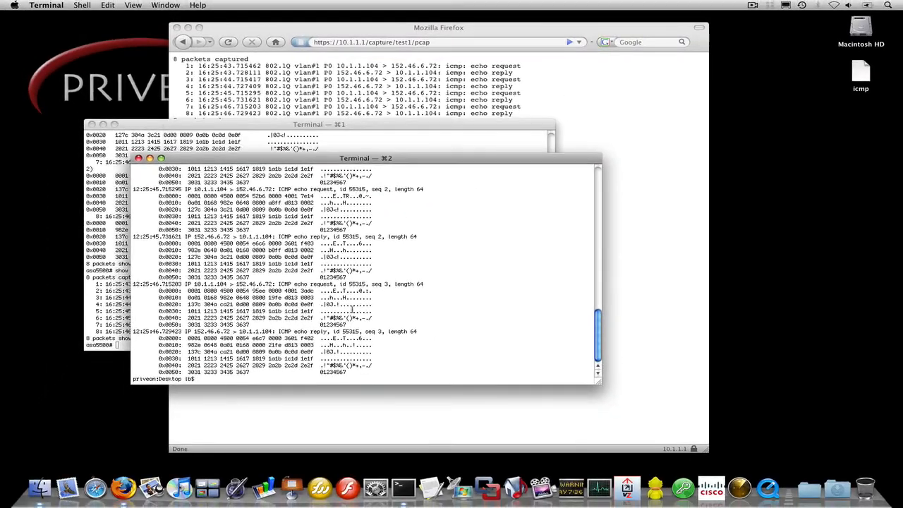
{"action": "left_click", "coordinate": [110, 310]}
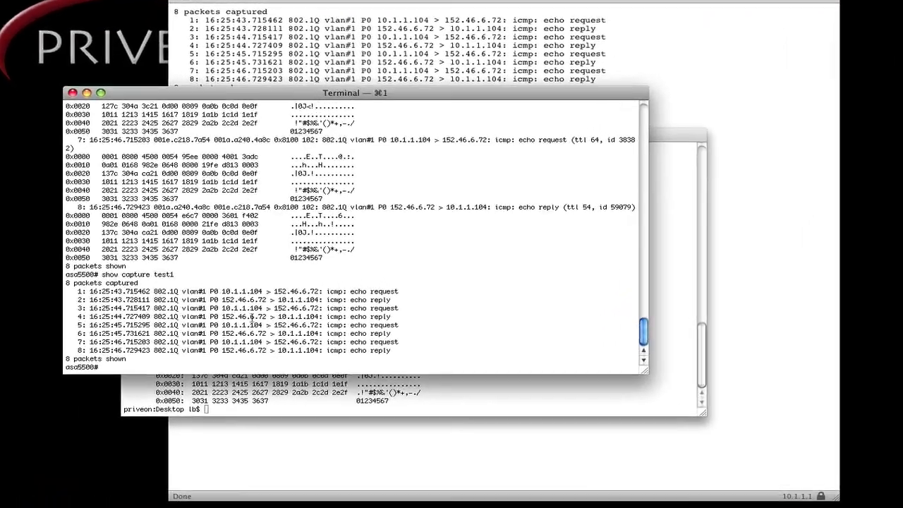
{"action": "type", "text": "no "}
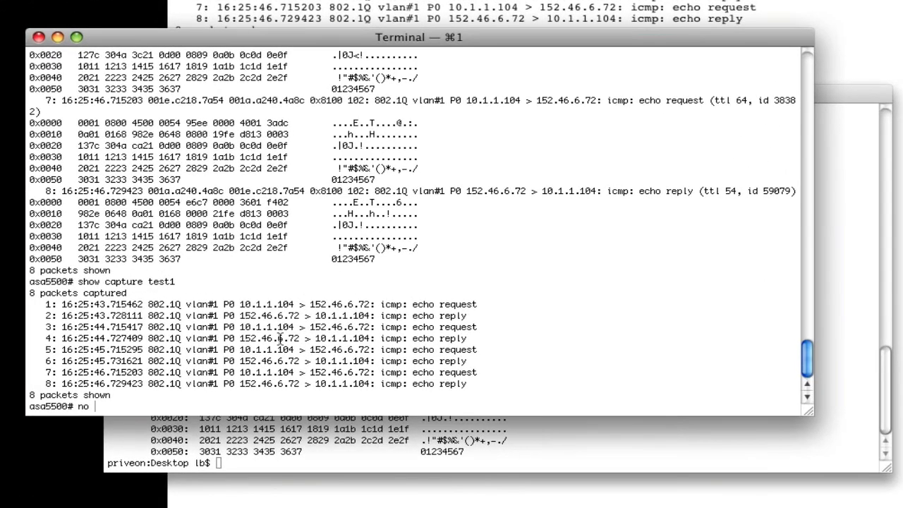
{"action": "type", "text": "capture"}
{"action": "type", "text": " test1"}
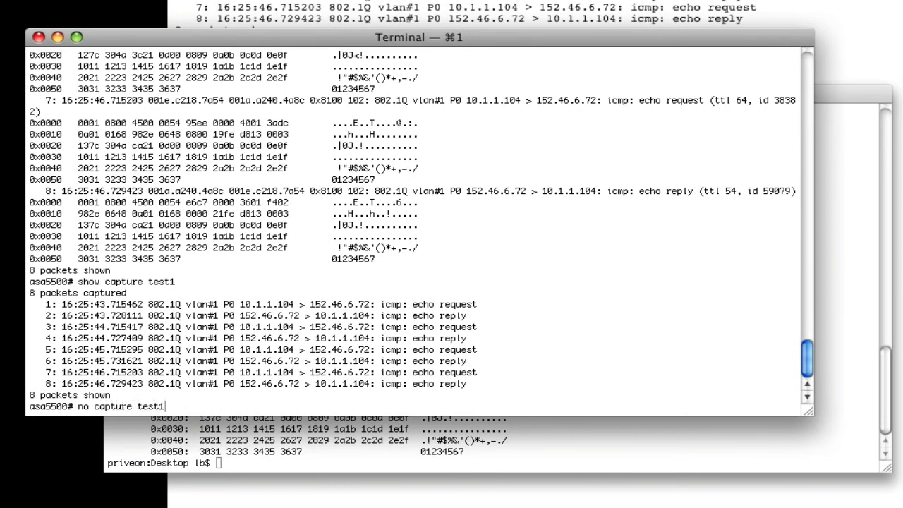
Run 'no capture test1', then 'clear capture test1', which reports the capture no longer exists.
{"action": "key", "text": "Return"}
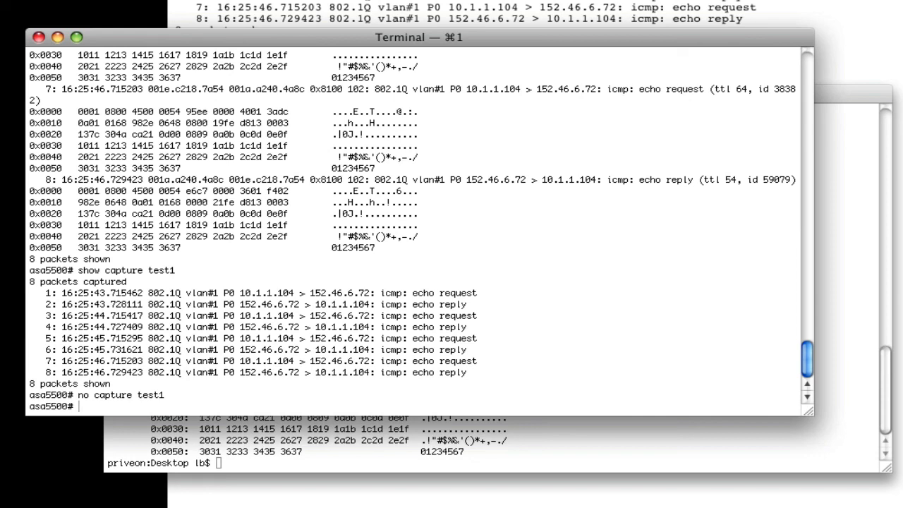
{"action": "type", "text": "clear cap"}
{"action": "key", "text": "Tab"}
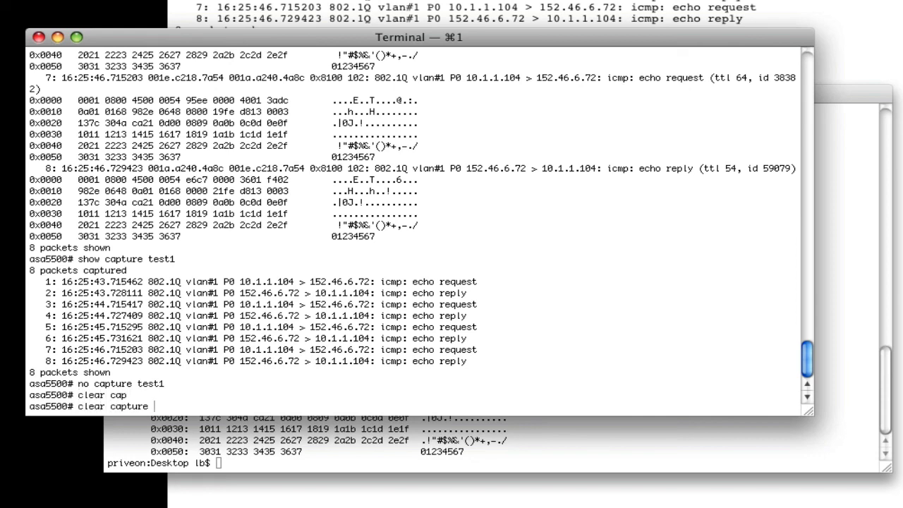
{"action": "type", "text": "?"}
{"action": "type", "text": "t"}
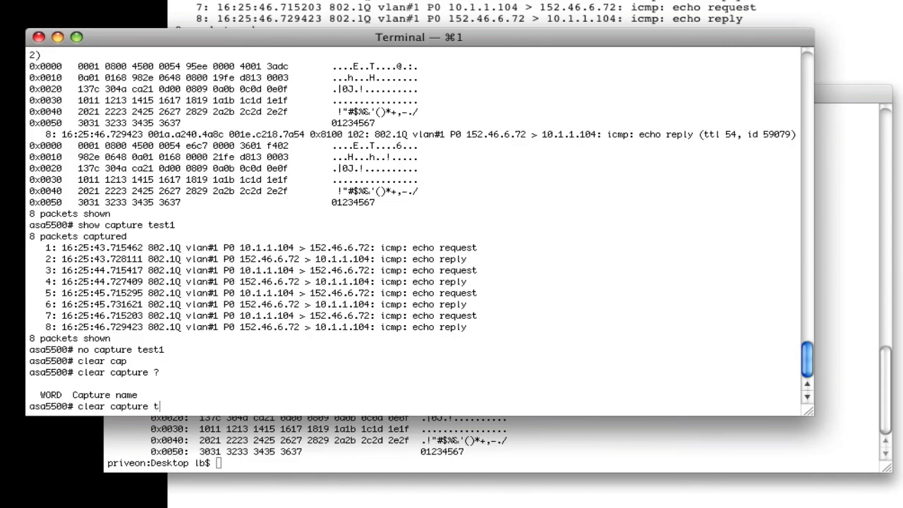
{"action": "type", "text": "est1"}
{"action": "key", "text": "Return"}
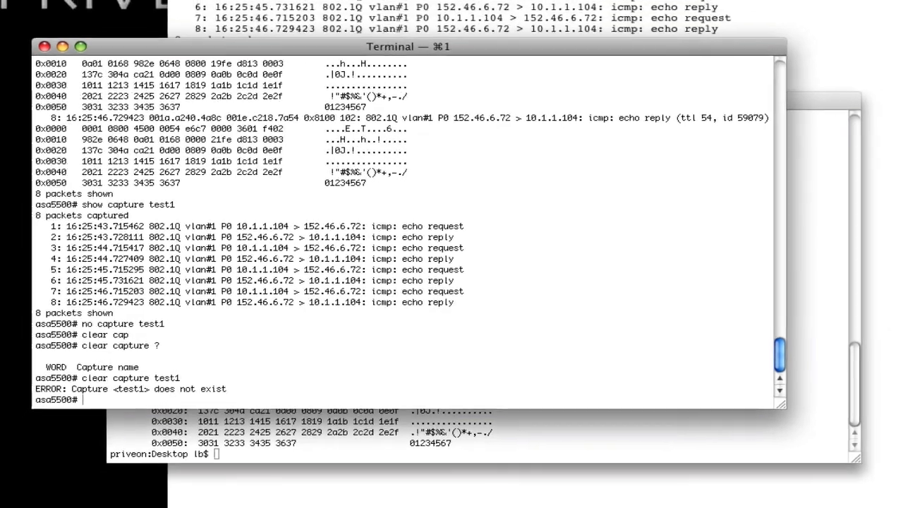